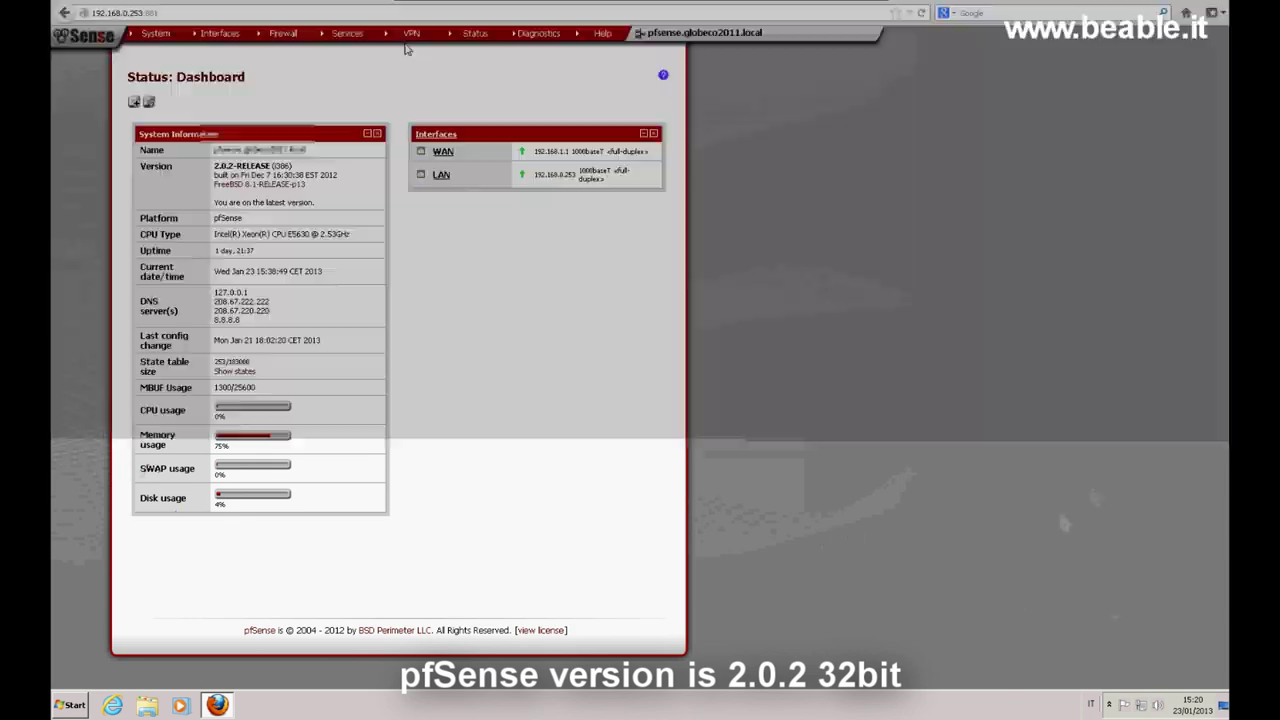
Open the site2site OpenVPN server configuration and review its description and shared key.
{"action": "mouse_move", "coordinate": [410, 38]}
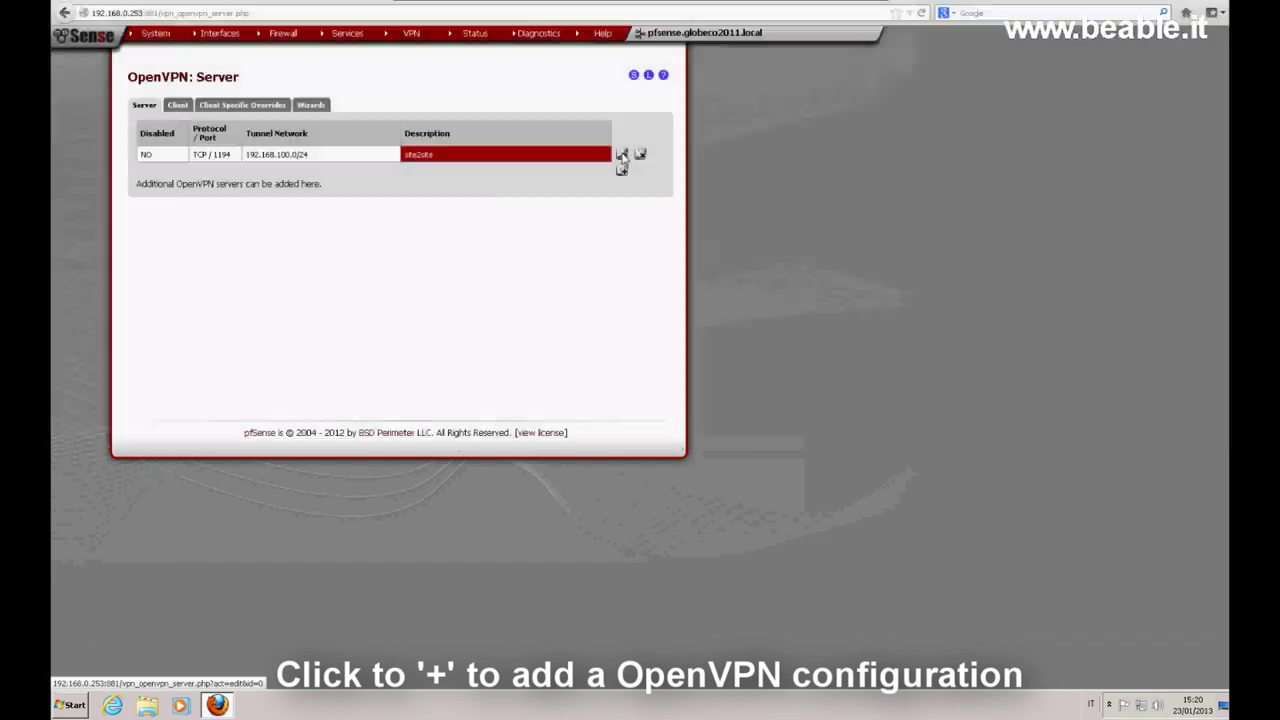
{"action": "left_click", "coordinate": [622, 155]}
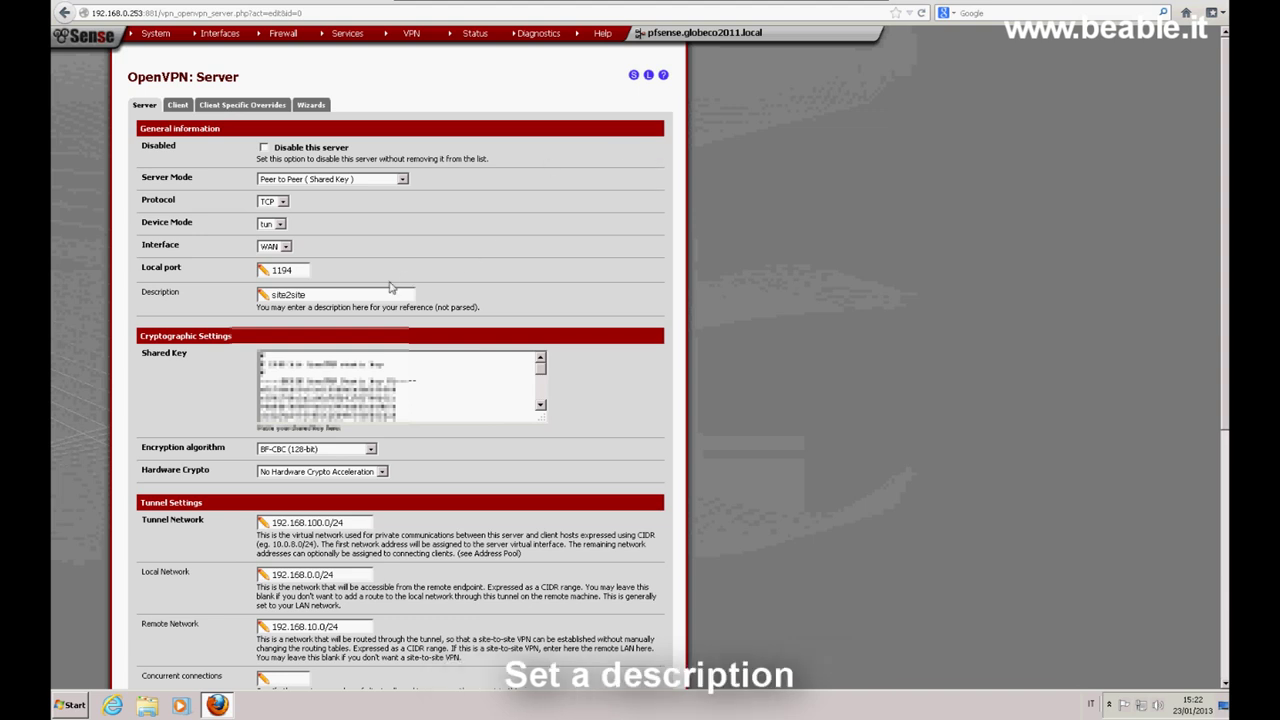
{"action": "left_click_drag", "start_coordinate": [324, 301], "coordinate": [213, 304]}
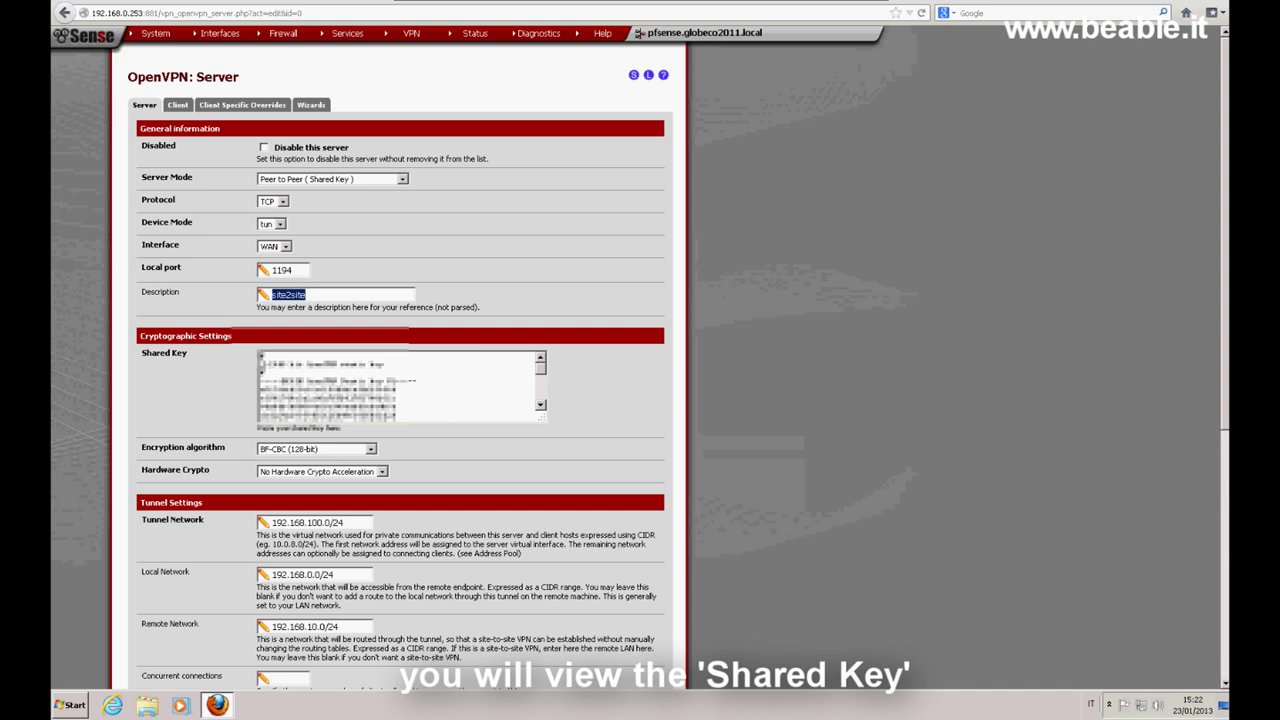
{"action": "left_click", "coordinate": [267, 365]}
{"action": "triple_click", "coordinate": [380, 428]}
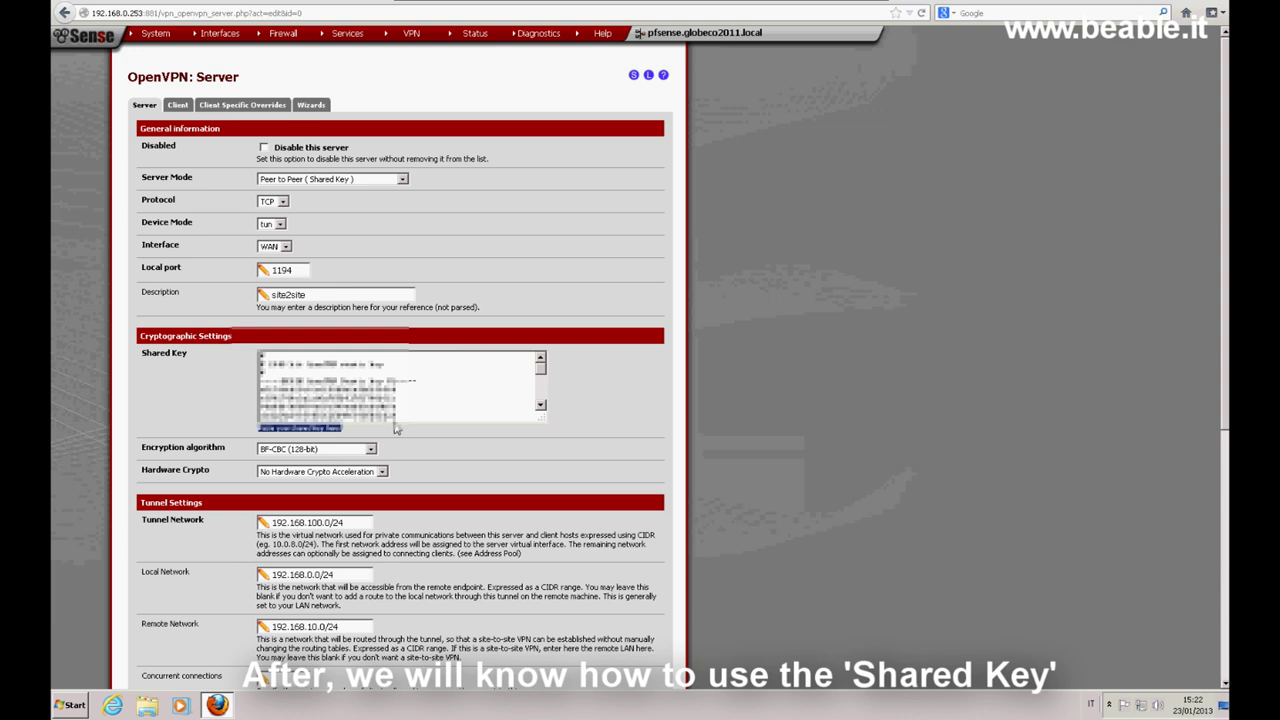
{"action": "left_click", "coordinate": [280, 364]}
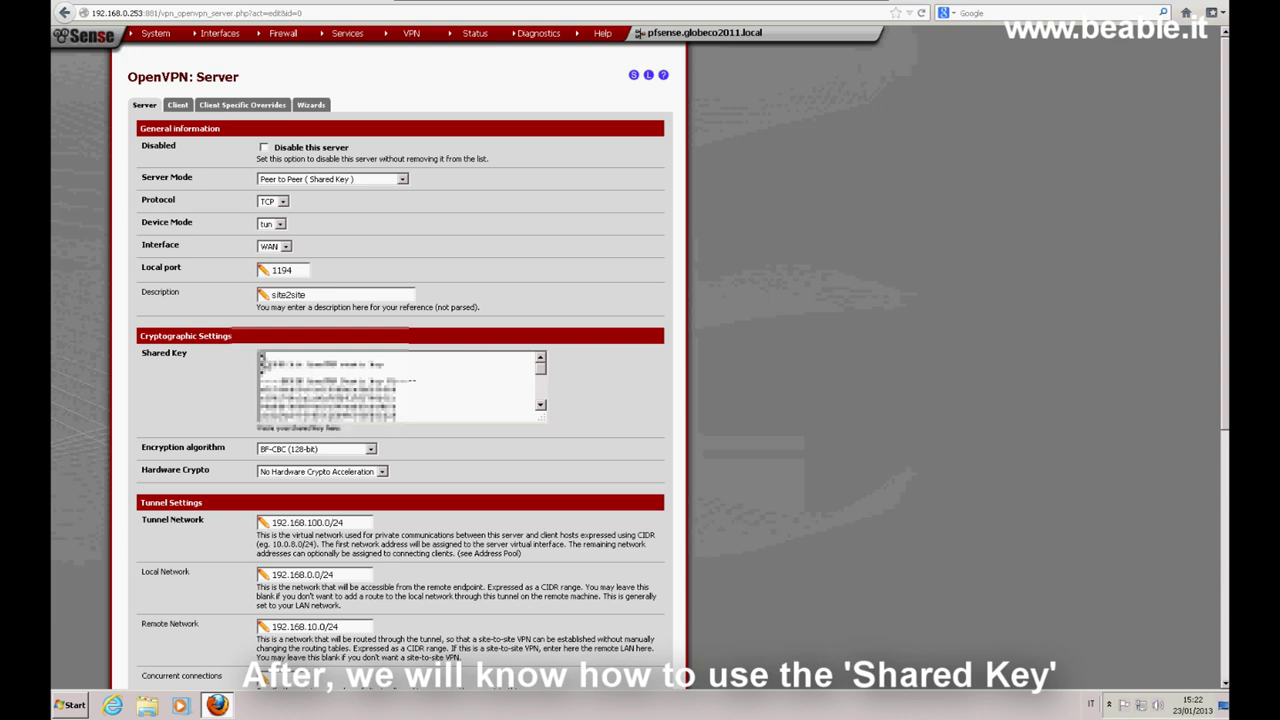
{"action": "left_click_drag", "start_coordinate": [260, 356], "coordinate": [402, 421]}
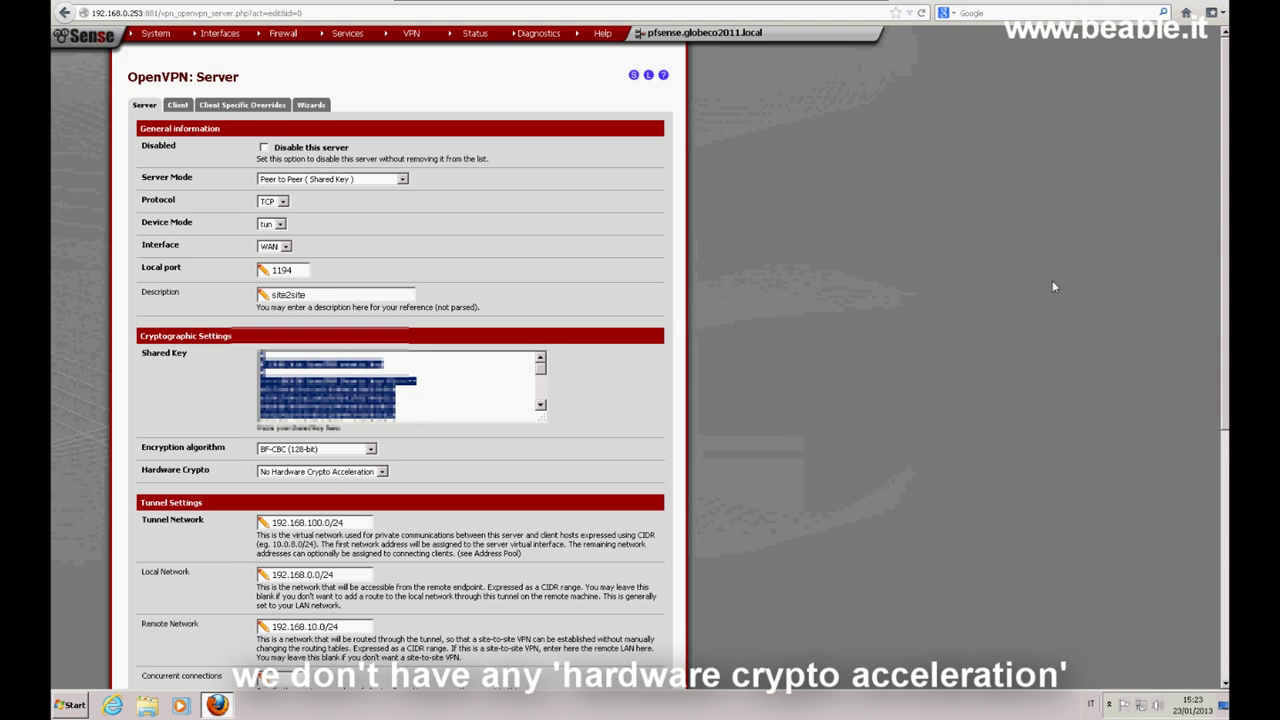
Review the OpenVPN server's tunnel network and remaining tunnel settings, and save the server configuration.
{"action": "scroll", "coordinate": [1052, 287], "scroll_direction": "down", "scroll_amount": 1}
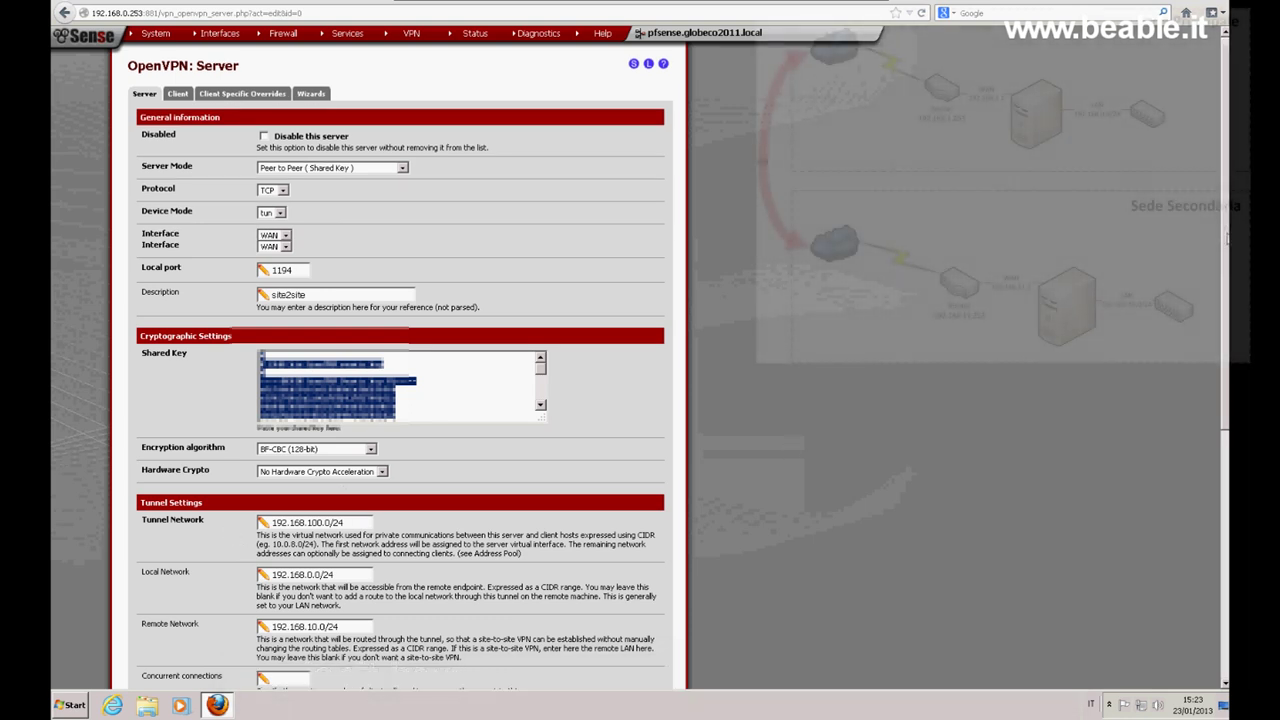
{"action": "scroll", "coordinate": [1052, 287], "scroll_direction": "down", "scroll_amount": 2}
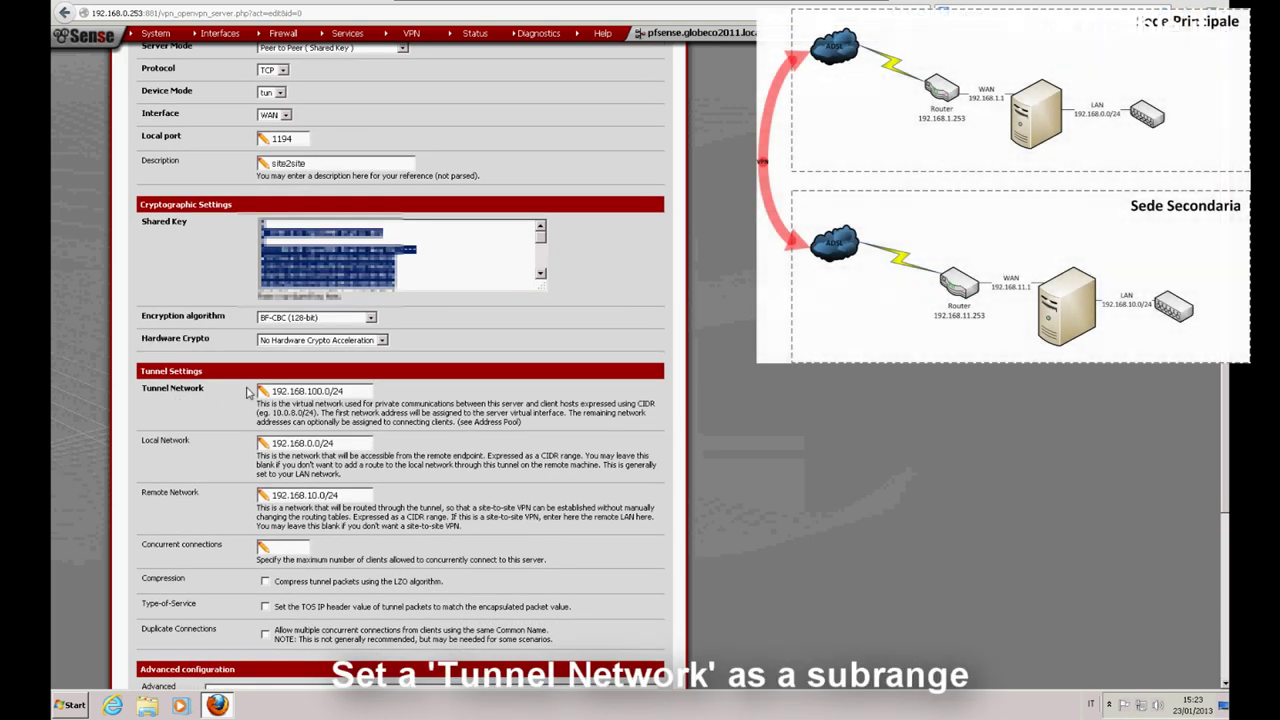
{"action": "left_click_drag", "start_coordinate": [272, 392], "coordinate": [357, 395]}
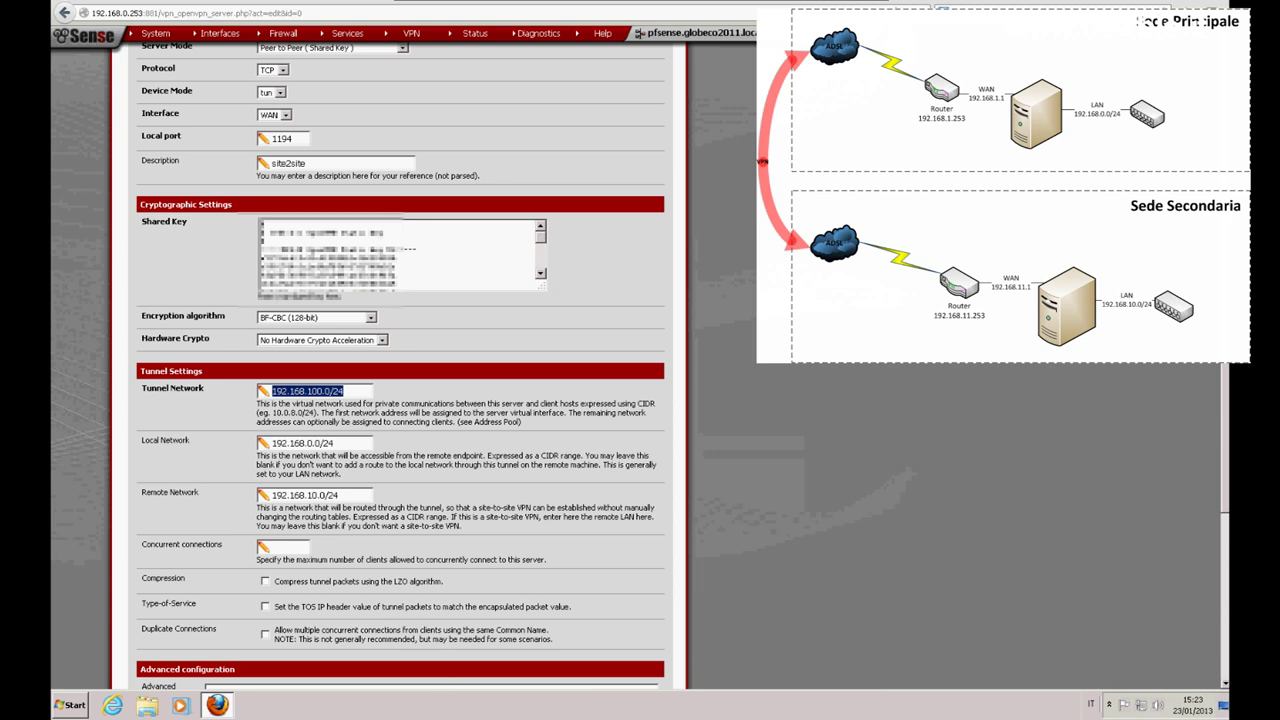
{"action": "scroll", "coordinate": [1208, 487], "scroll_direction": "down", "scroll_amount": 5}
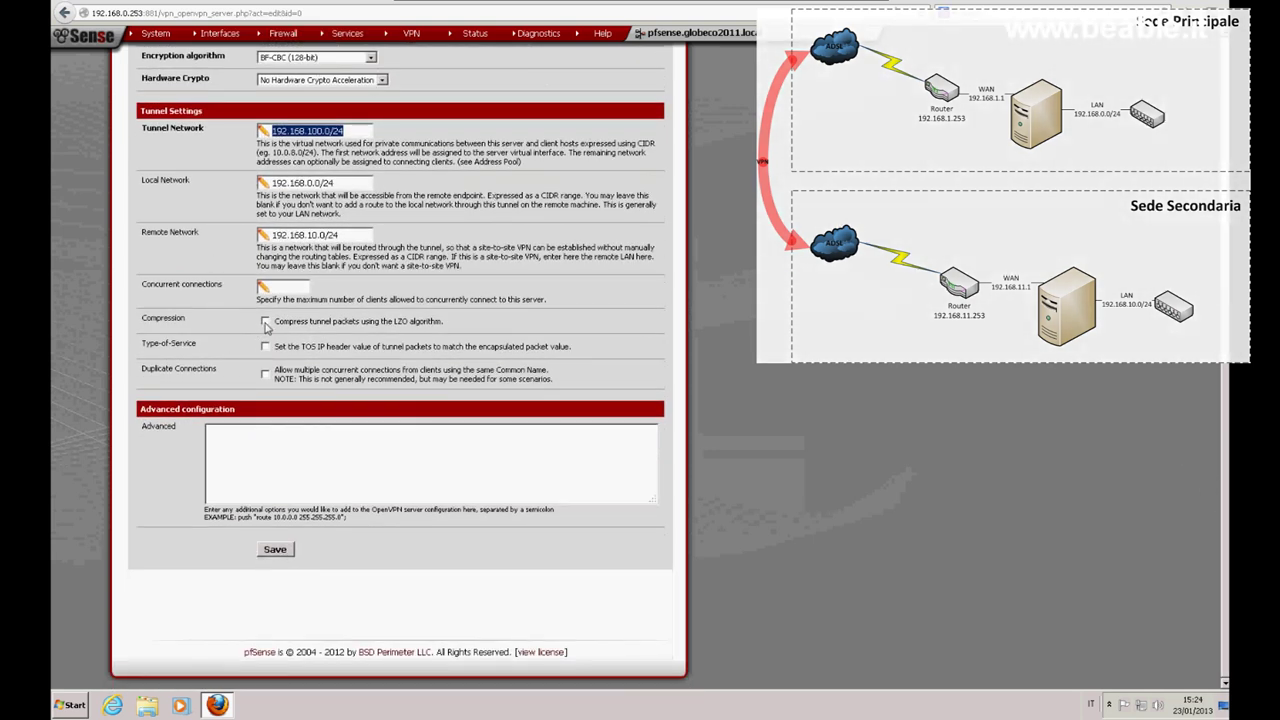
{"action": "left_click", "coordinate": [275, 549]}
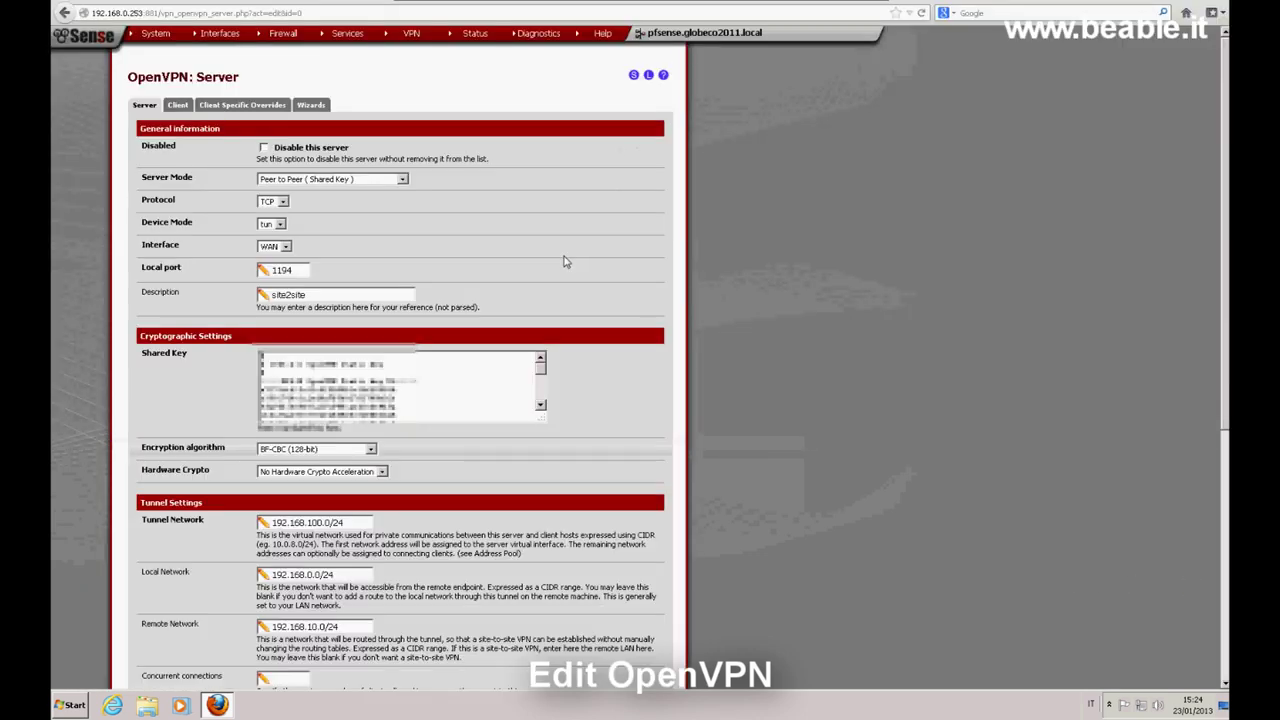
Copy the entire shared key from the site2site server's cryptographic settings.
{"action": "left_click_drag", "start_coordinate": [261, 358], "coordinate": [400, 414]}
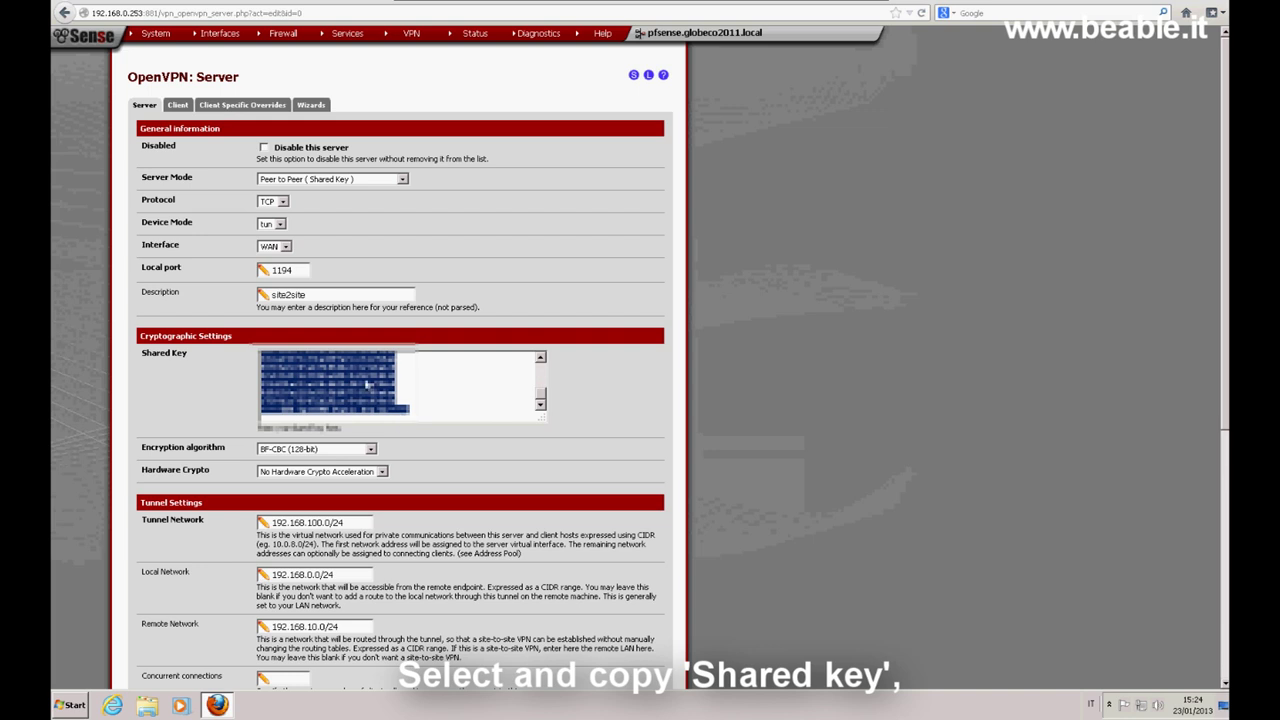
{"action": "right_click", "coordinate": [366, 382]}
{"action": "left_click", "coordinate": [390, 419]}
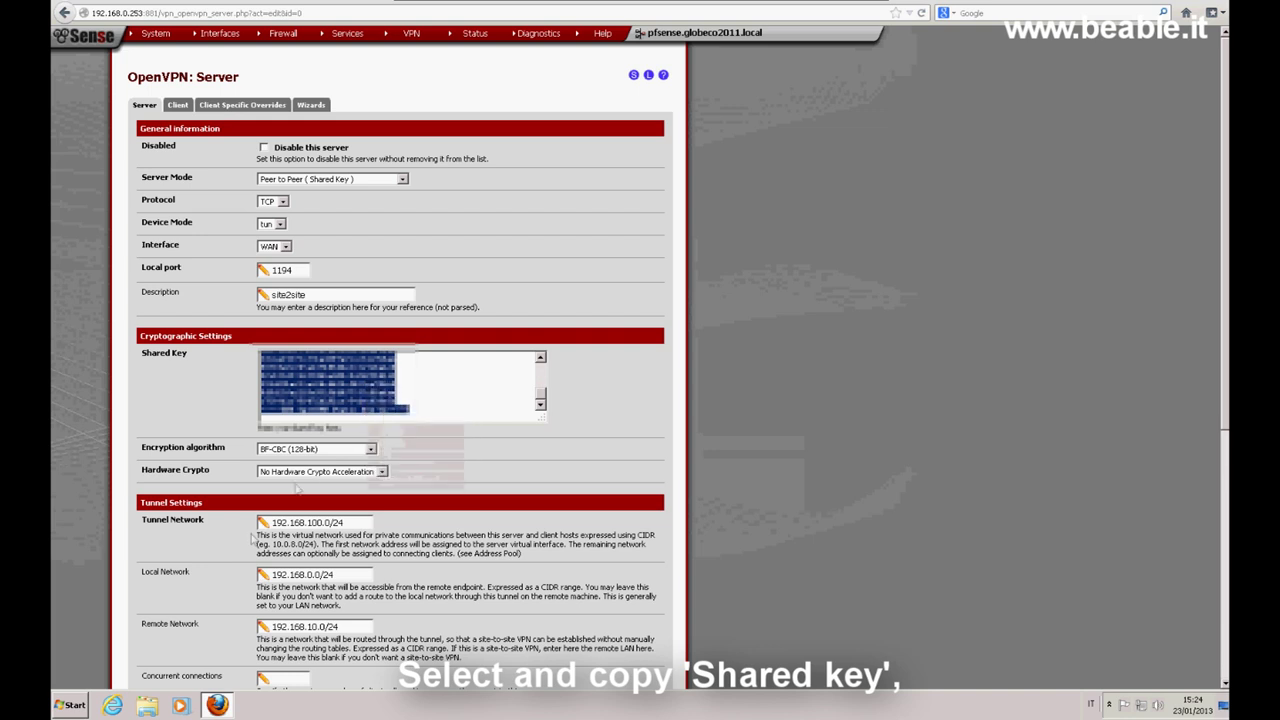
Open a new Notepad document and paste the copied shared key into it.
{"action": "left_click", "coordinate": [67, 710]}
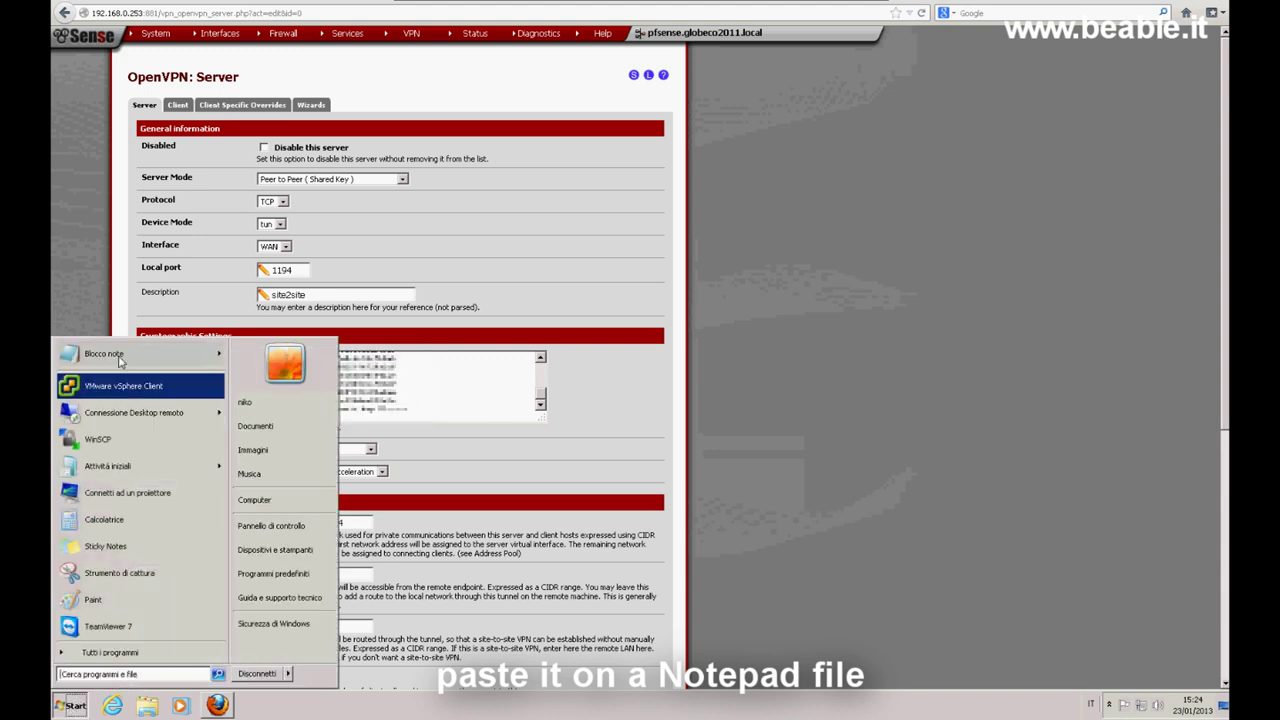
{"action": "left_click", "coordinate": [200, 334]}
{"action": "left_click_drag", "start_coordinate": [765, 368], "coordinate": [638, 199]}
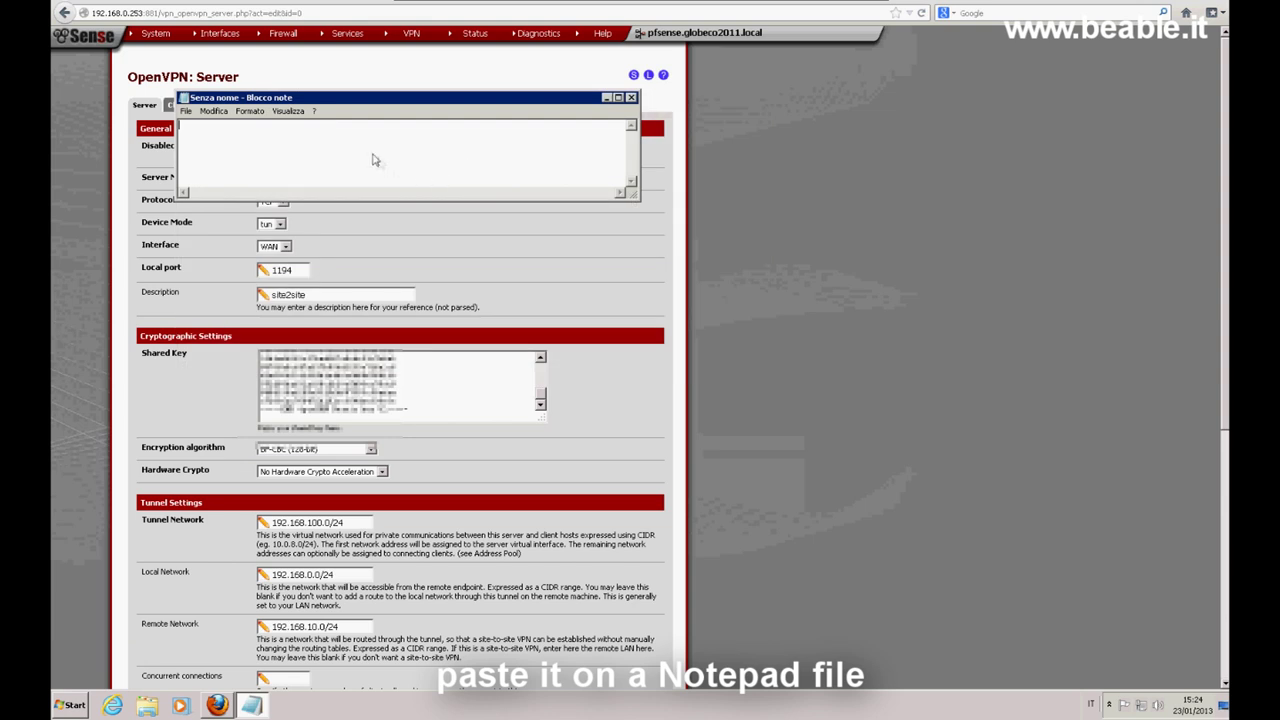
{"action": "left_click_drag", "start_coordinate": [372, 100], "coordinate": [424, 337]}
{"action": "right_click", "coordinate": [336, 362]}
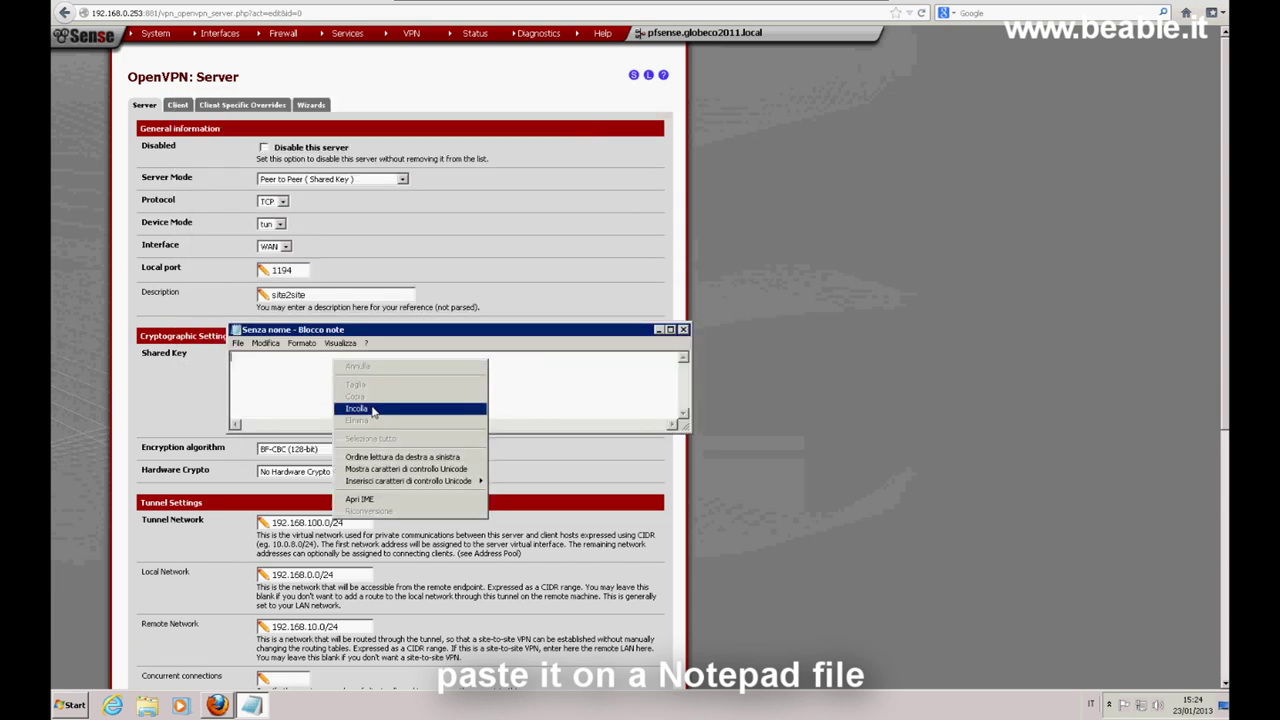
{"action": "left_click", "coordinate": [375, 410]}
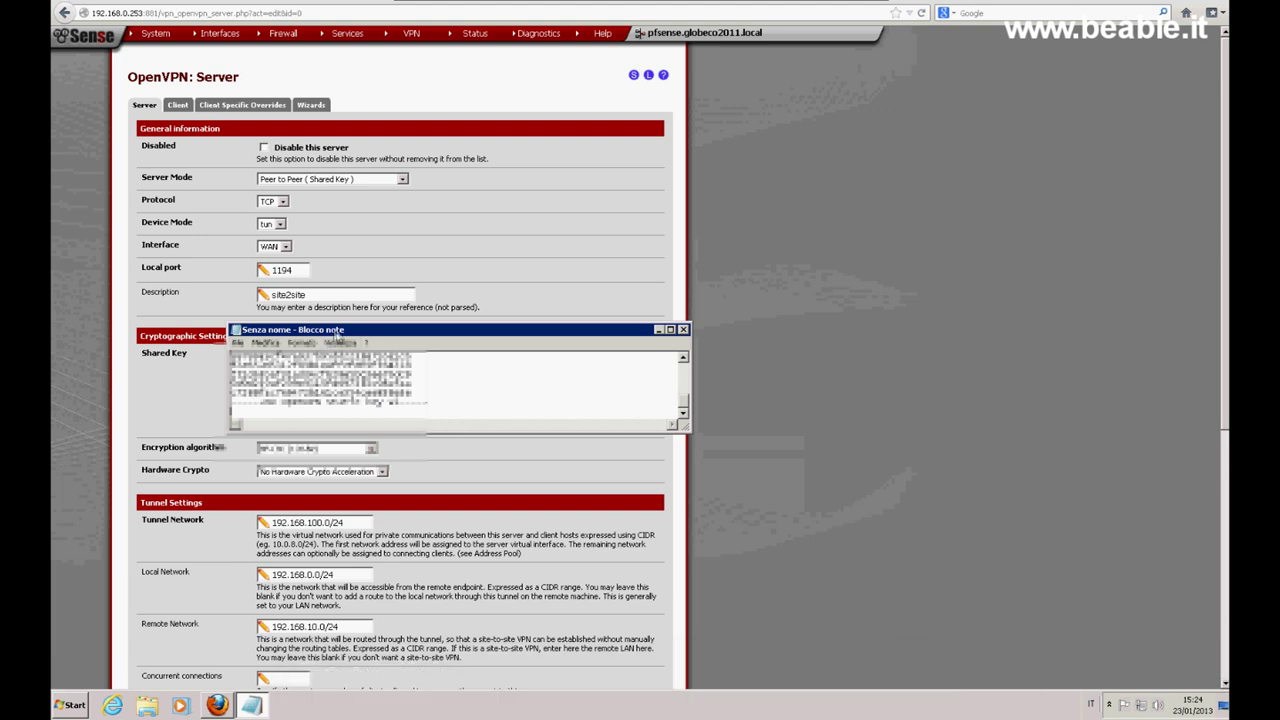
Save the Notepad document on the Desktop as chiavecondivisa.txt and close it.
{"action": "left_click", "coordinate": [684, 329]}
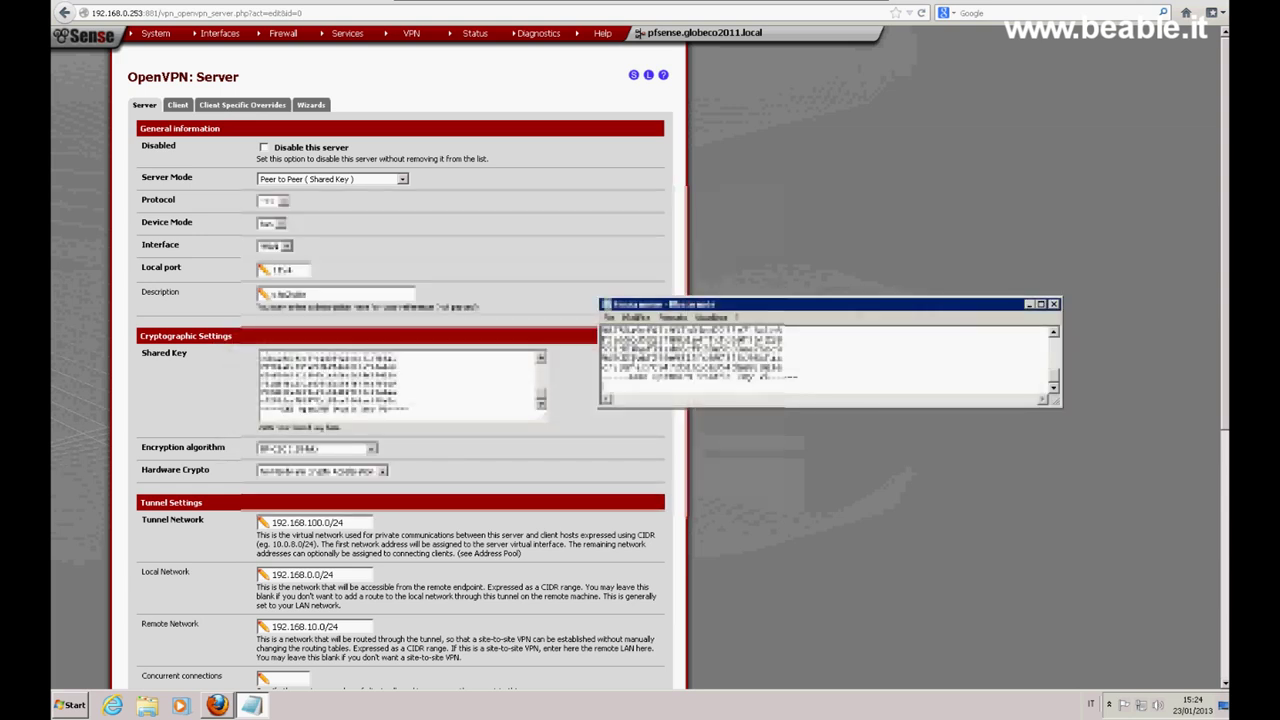
{"action": "left_click", "coordinate": [608, 318]}
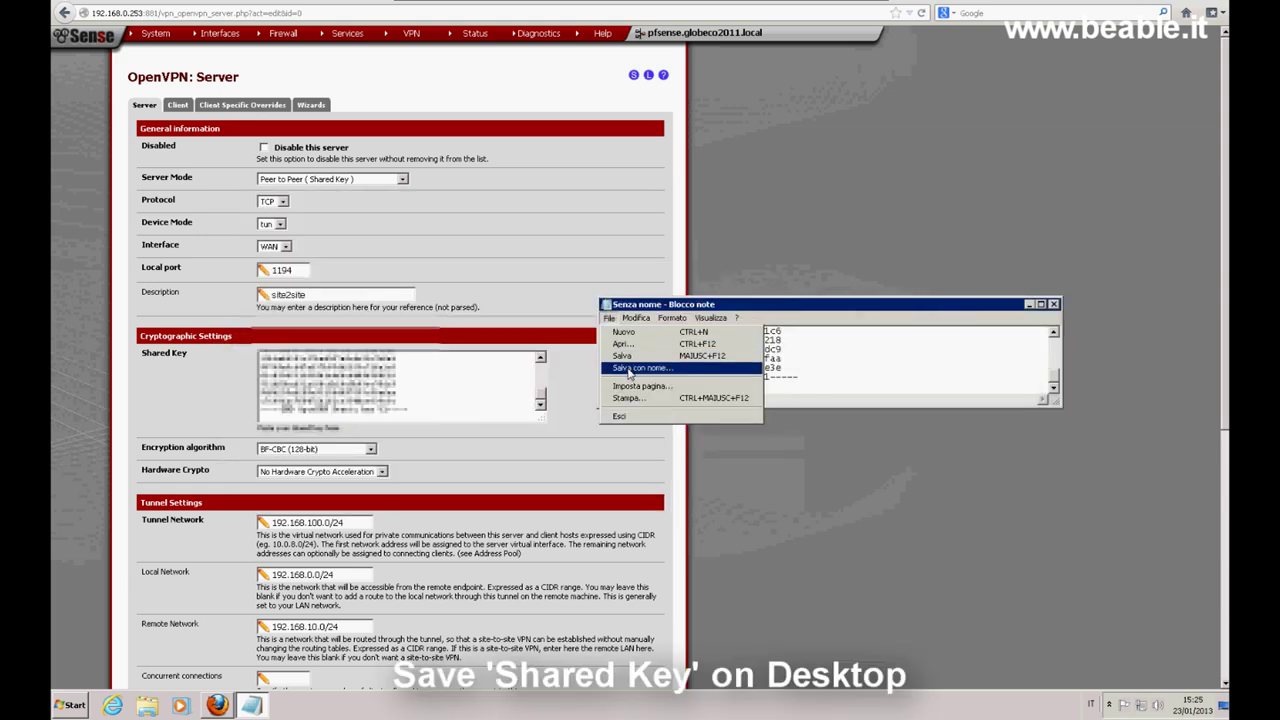
{"action": "left_click", "coordinate": [634, 368]}
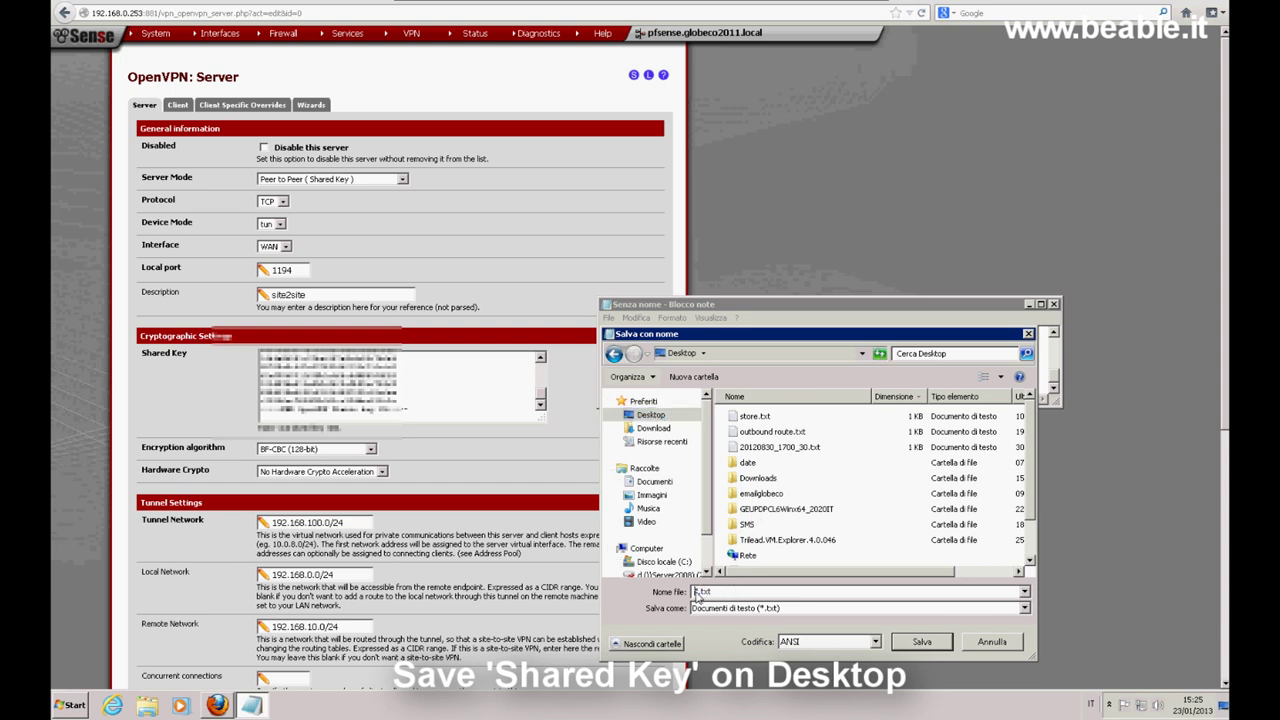
{"action": "type", "text": "chiavecondivisa"}
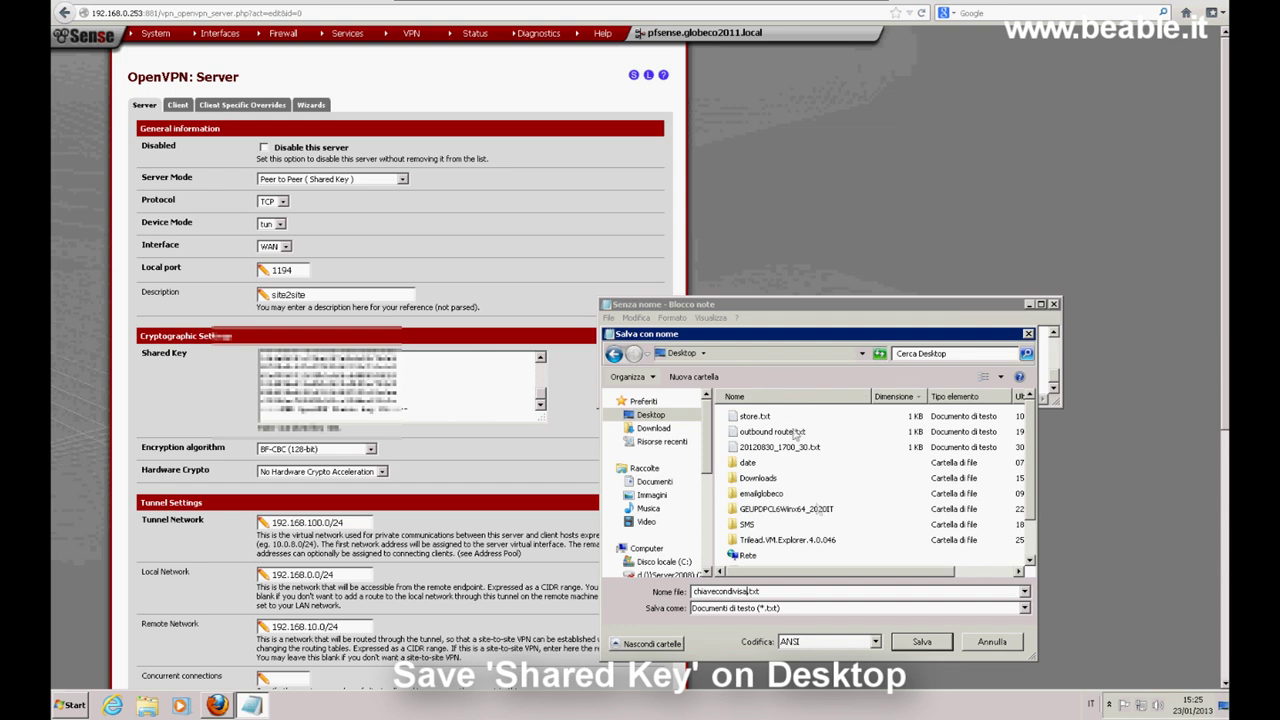
{"action": "left_click", "coordinate": [922, 643]}
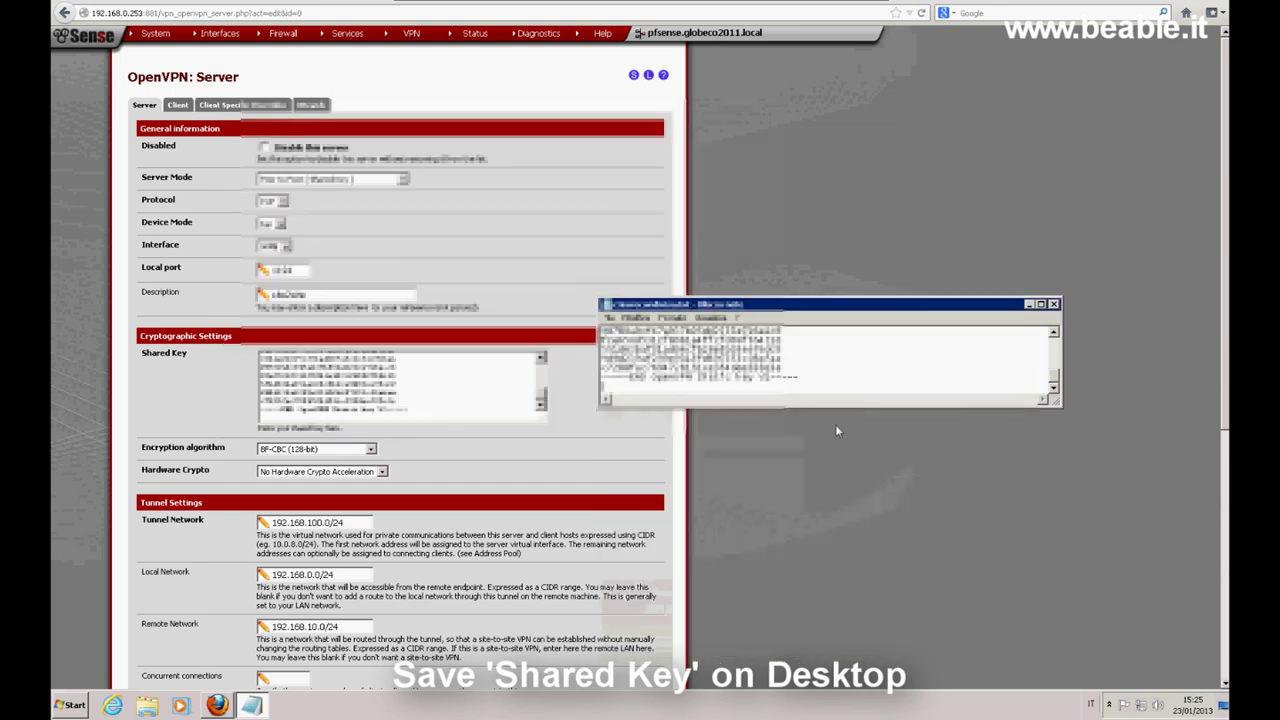
{"action": "left_click_drag", "start_coordinate": [772, 312], "coordinate": [570, 349]}
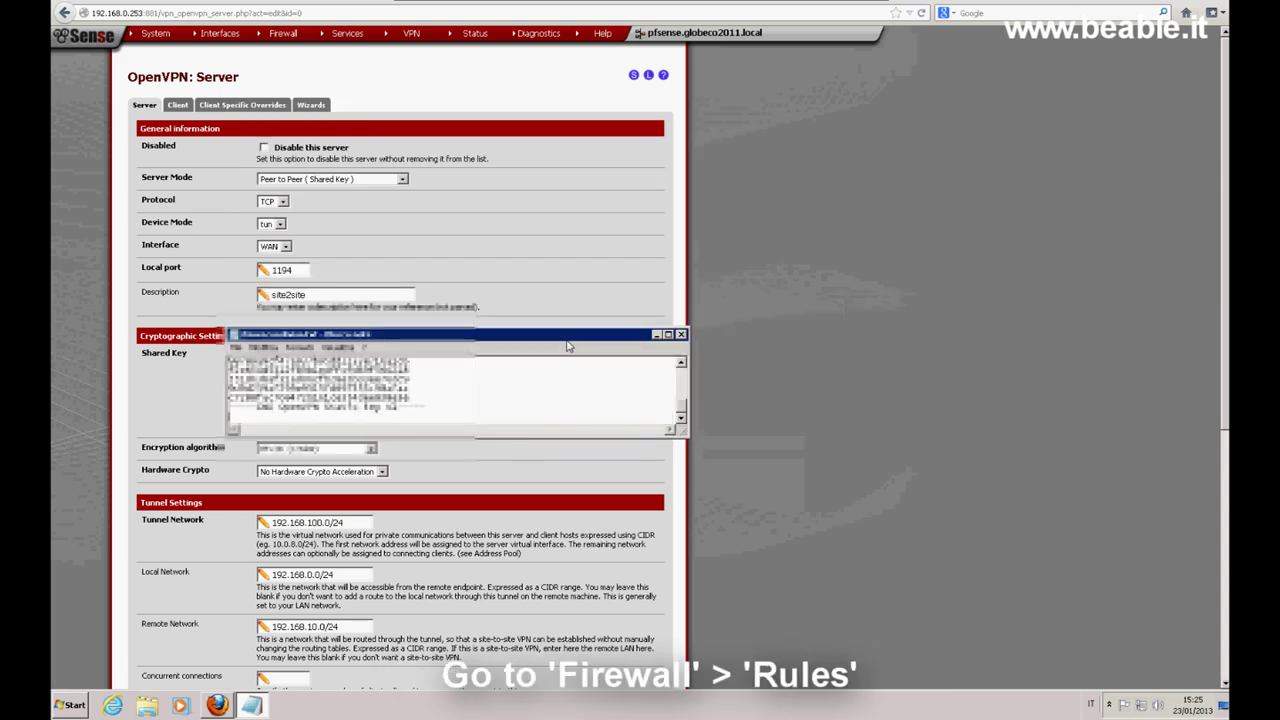
{"action": "left_click", "coordinate": [681, 334]}
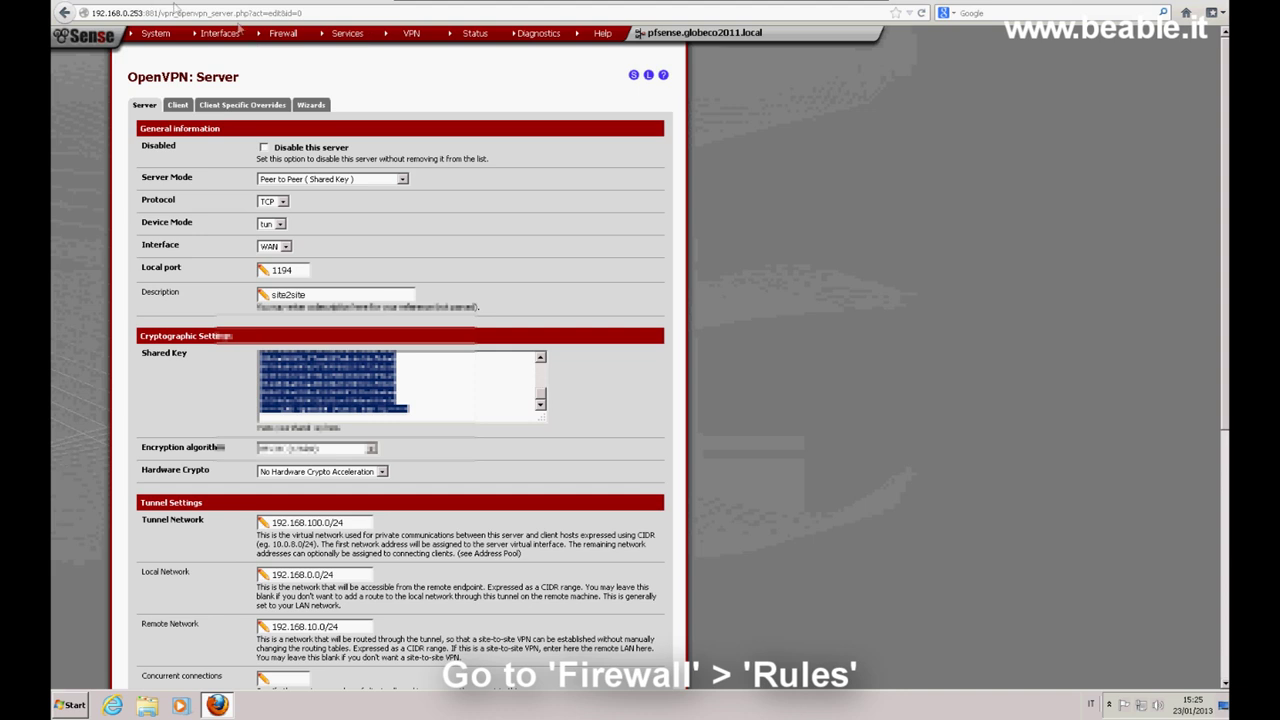
Open the OpenVPN wizard rule among the WAN firewall rules and set its protocol to TCP.
{"action": "mouse_move", "coordinate": [285, 38]}
{"action": "left_click", "coordinate": [267, 78]}
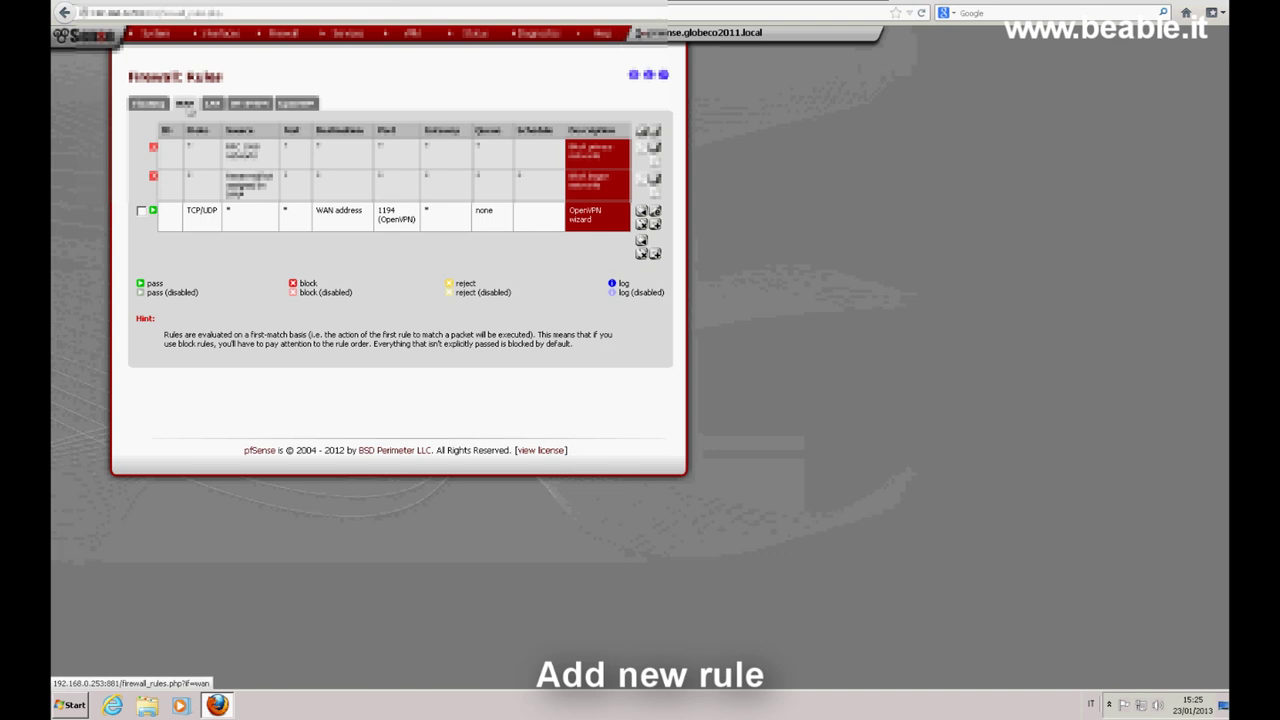
{"action": "left_click", "coordinate": [656, 218]}
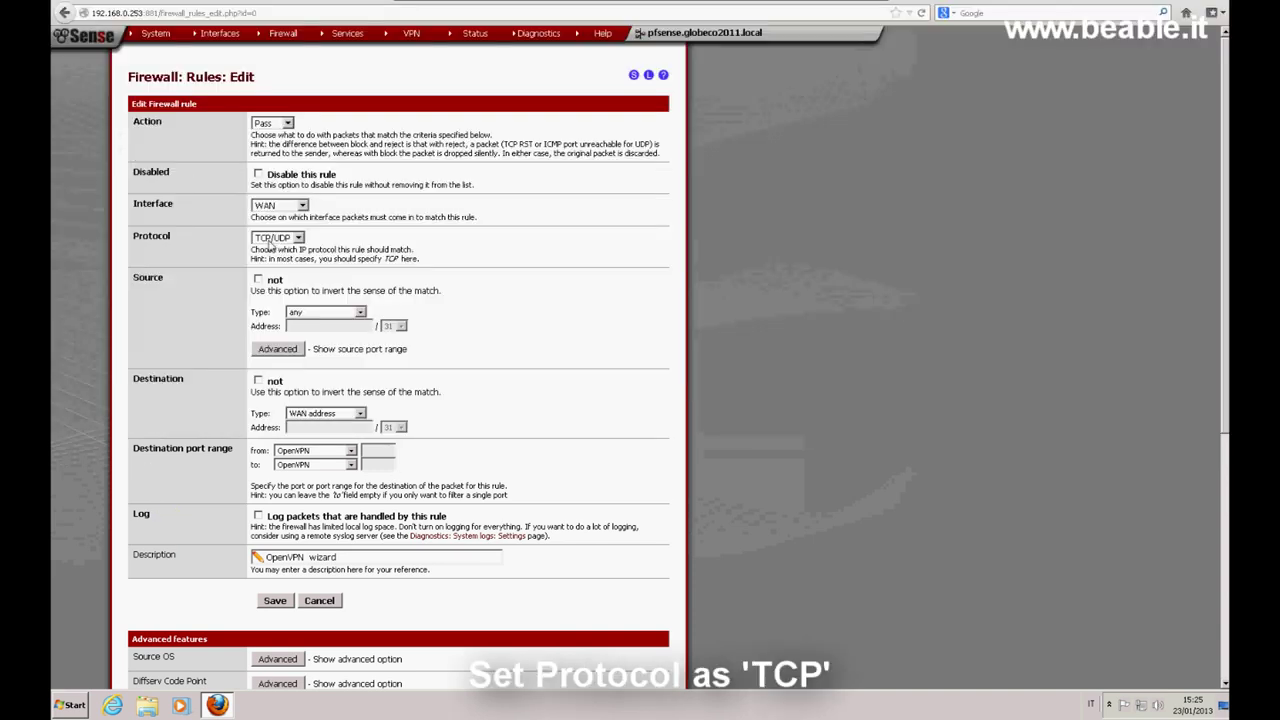
{"action": "left_click", "coordinate": [298, 238]}
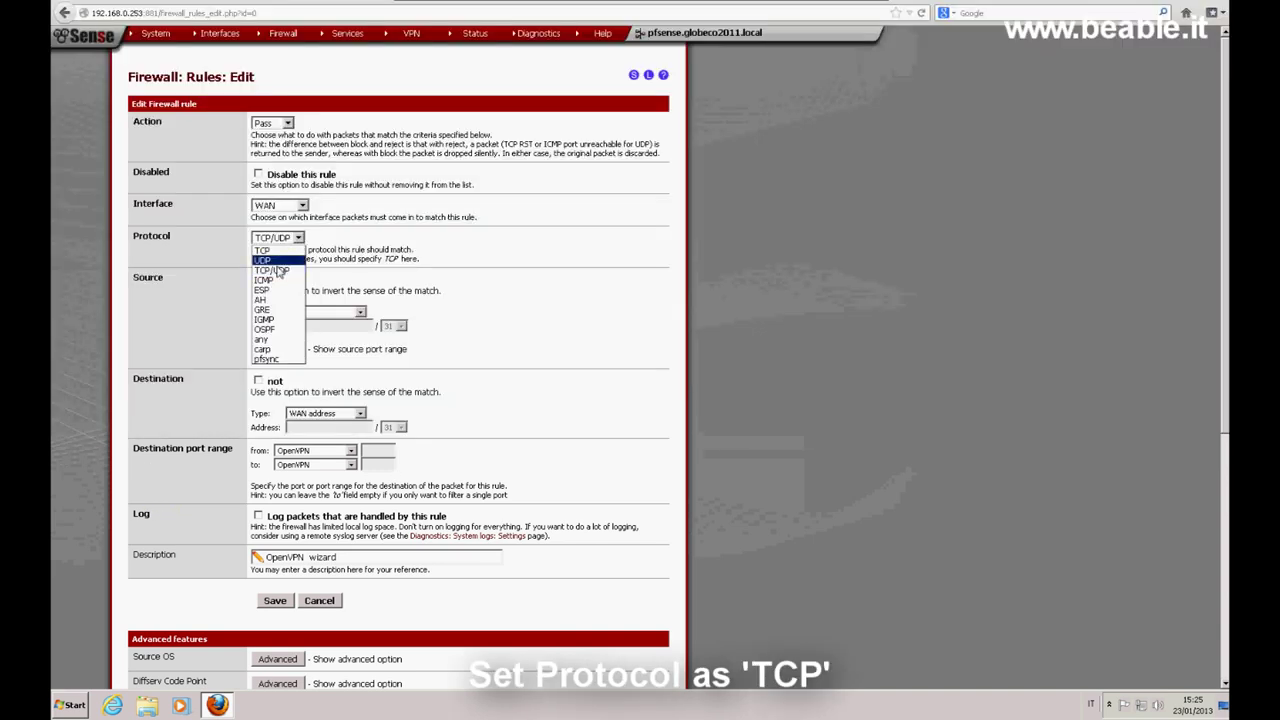
{"action": "left_click", "coordinate": [265, 250]}
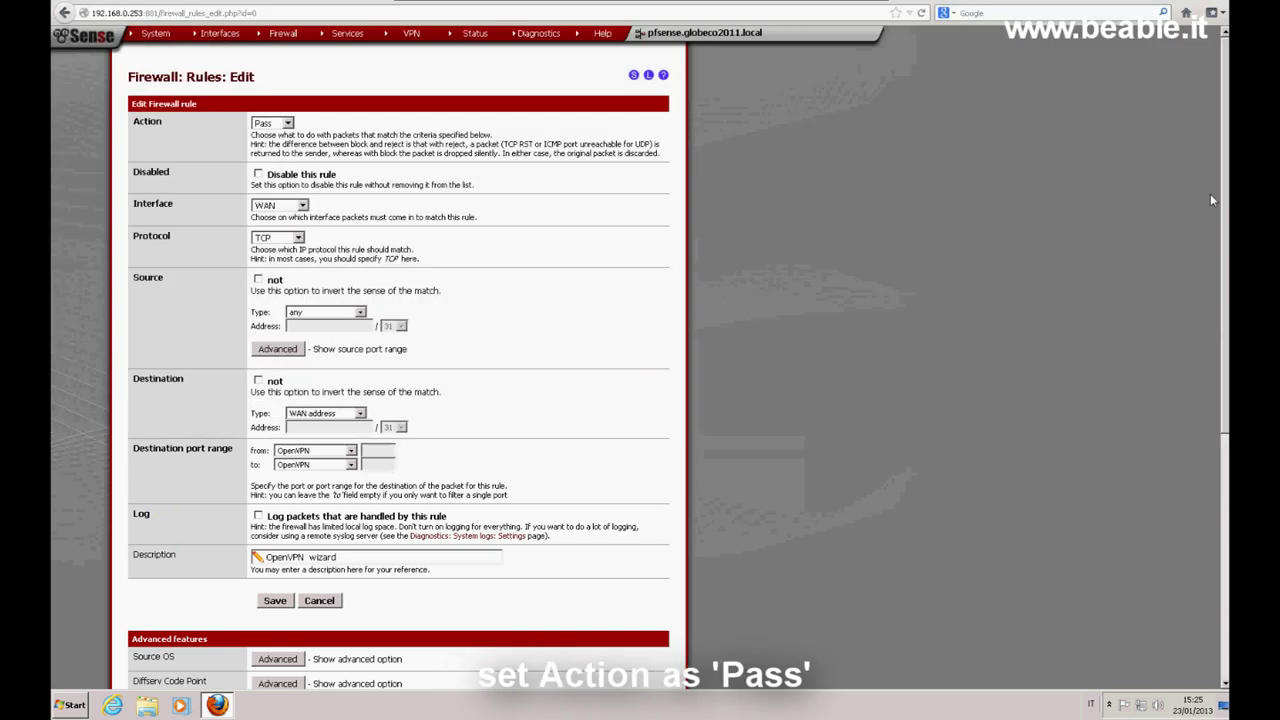
Save the edited WAN rule for the OpenVPN port and apply the firewall changes.
{"action": "left_click_drag", "start_coordinate": [1226, 210], "coordinate": [1226, 225]}
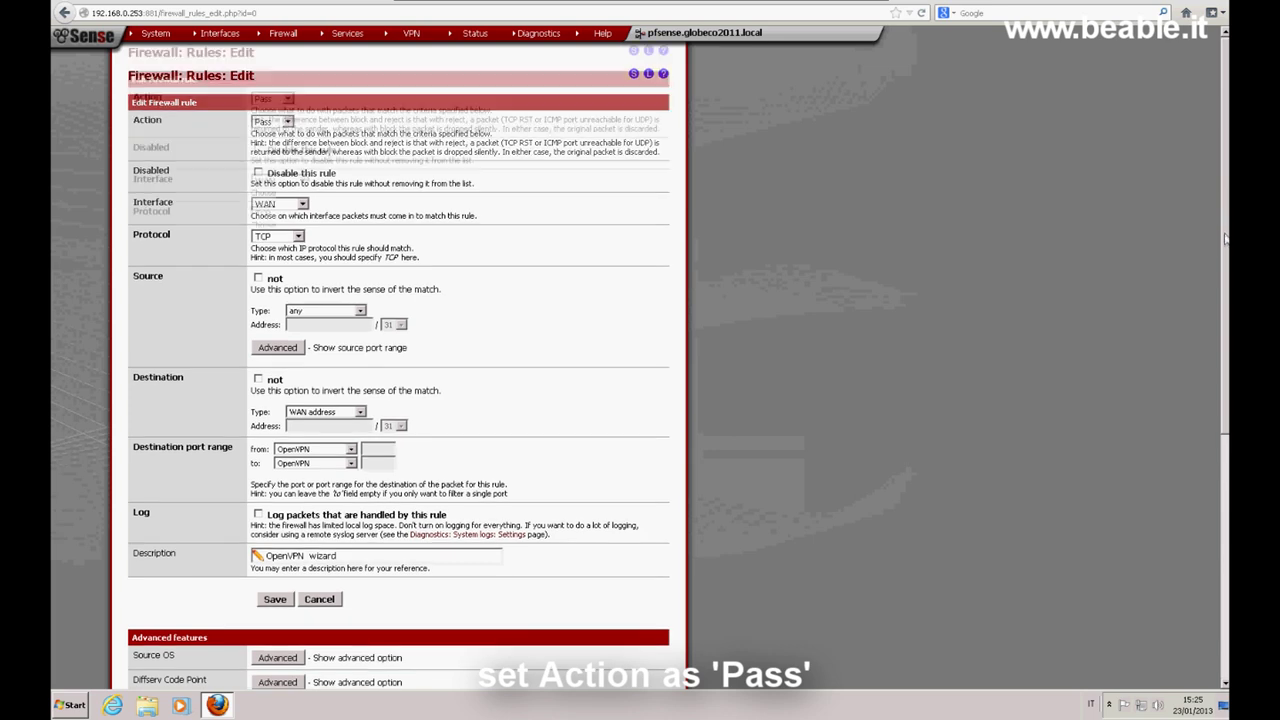
{"action": "left_click_drag", "start_coordinate": [1226, 225], "coordinate": [1226, 241]}
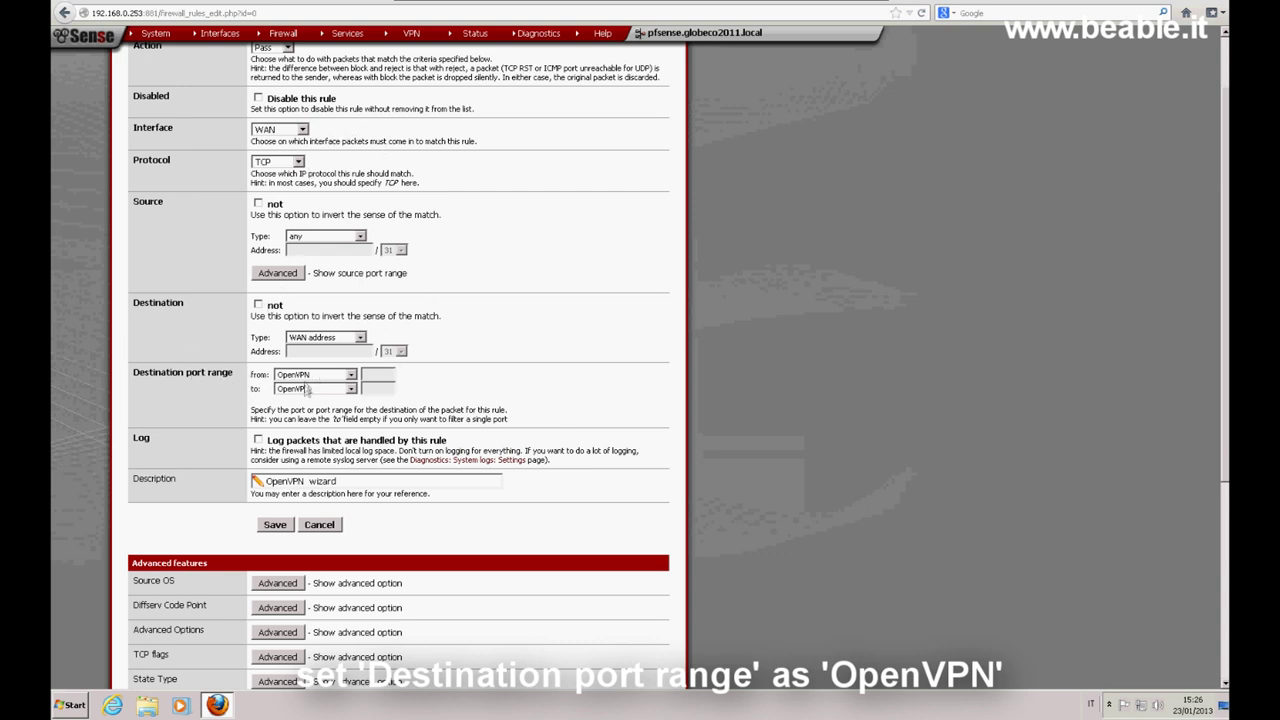
{"action": "left_click", "coordinate": [274, 525]}
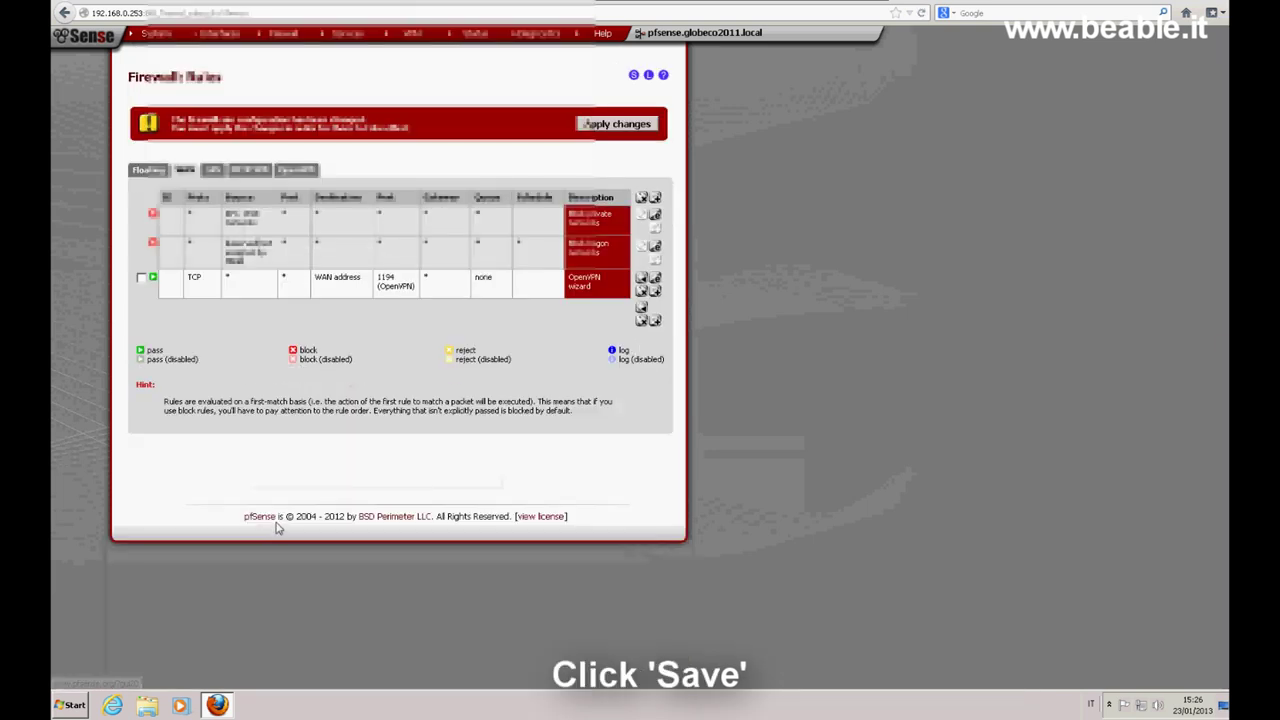
{"action": "left_click", "coordinate": [641, 122]}
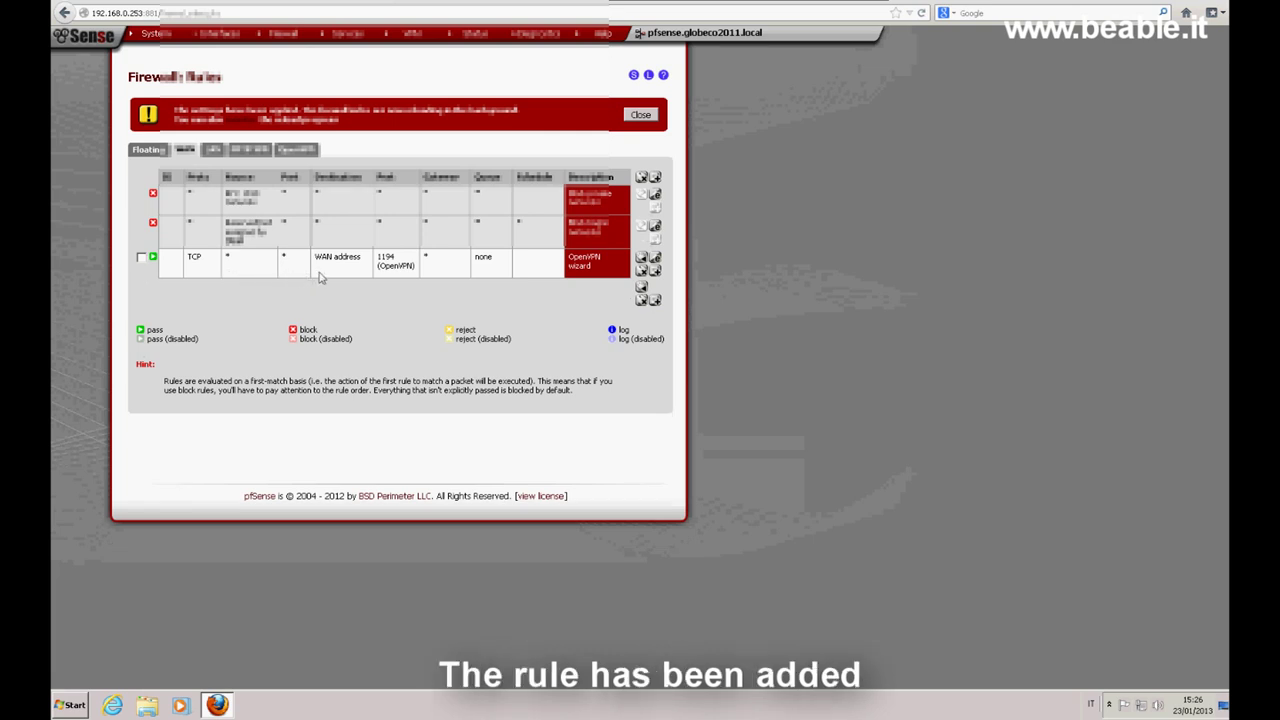
{"action": "left_click_drag", "start_coordinate": [212, 260], "coordinate": [510, 261]}
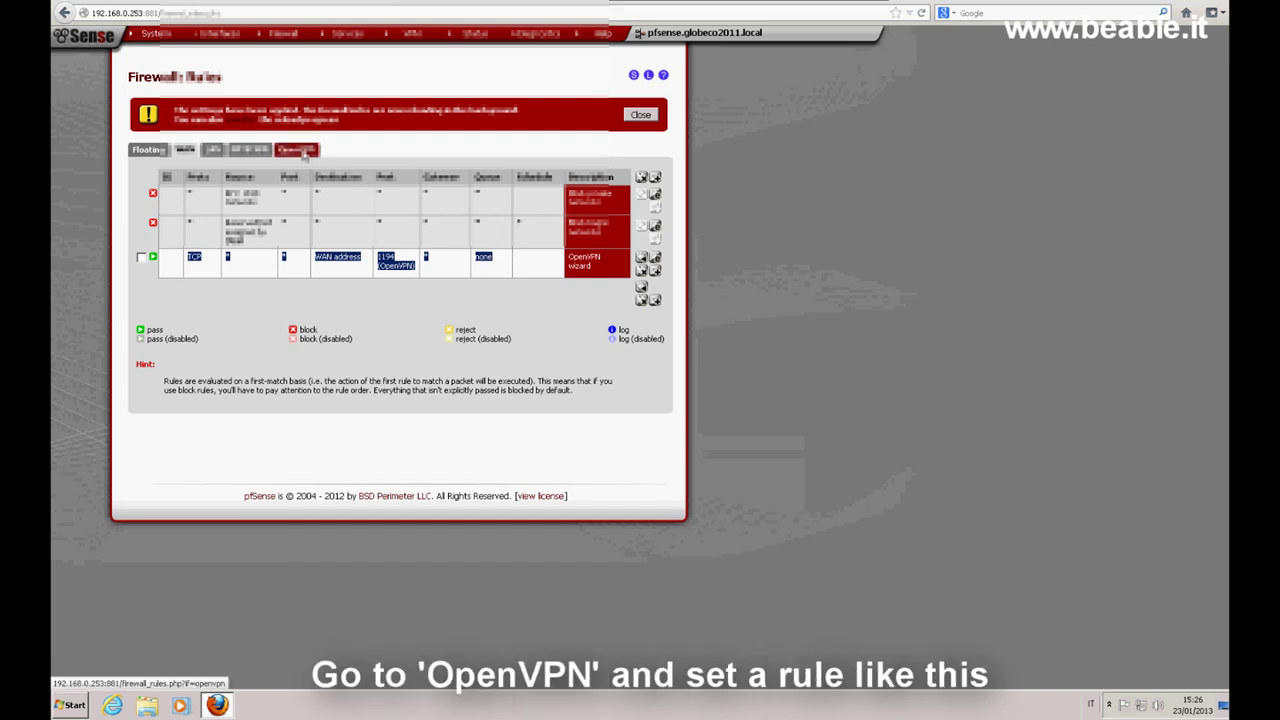
Open the OpenVPN wizard rule among the OpenVPN firewall rules, save it as a pass rule for any protocol, source and destination, and apply the changes.
{"action": "left_click", "coordinate": [304, 151]}
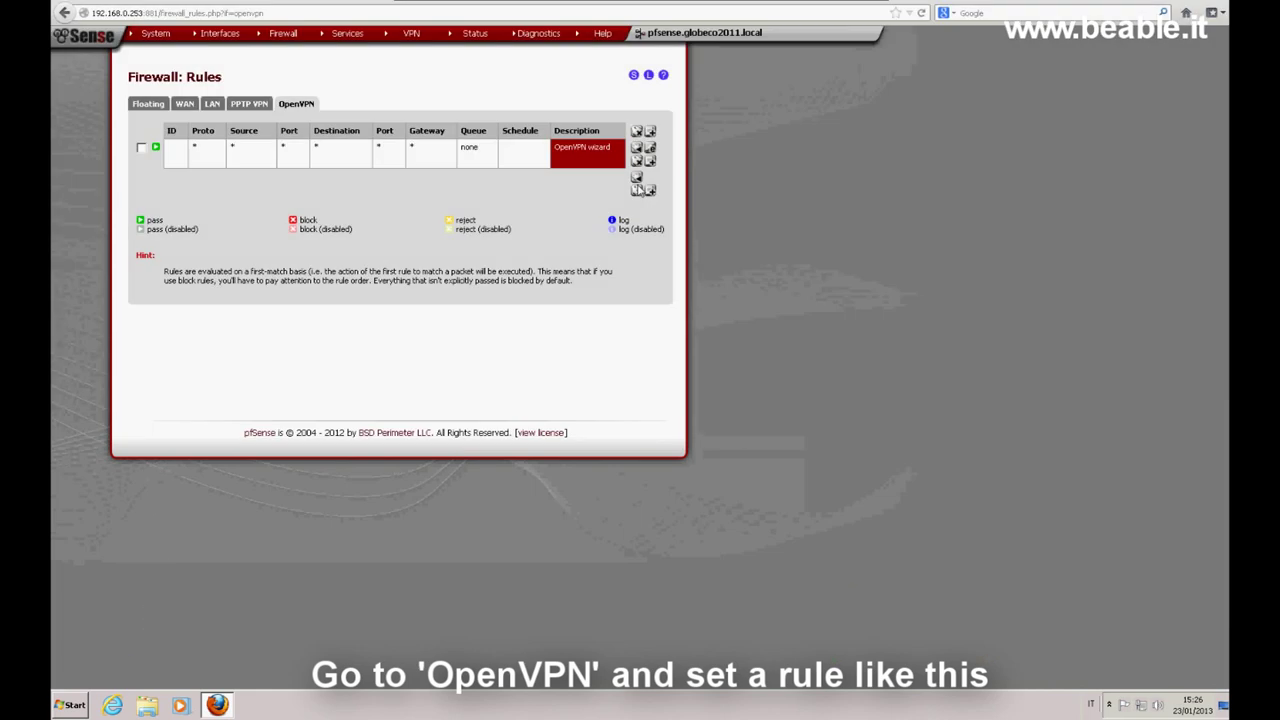
{"action": "left_click", "coordinate": [637, 189]}
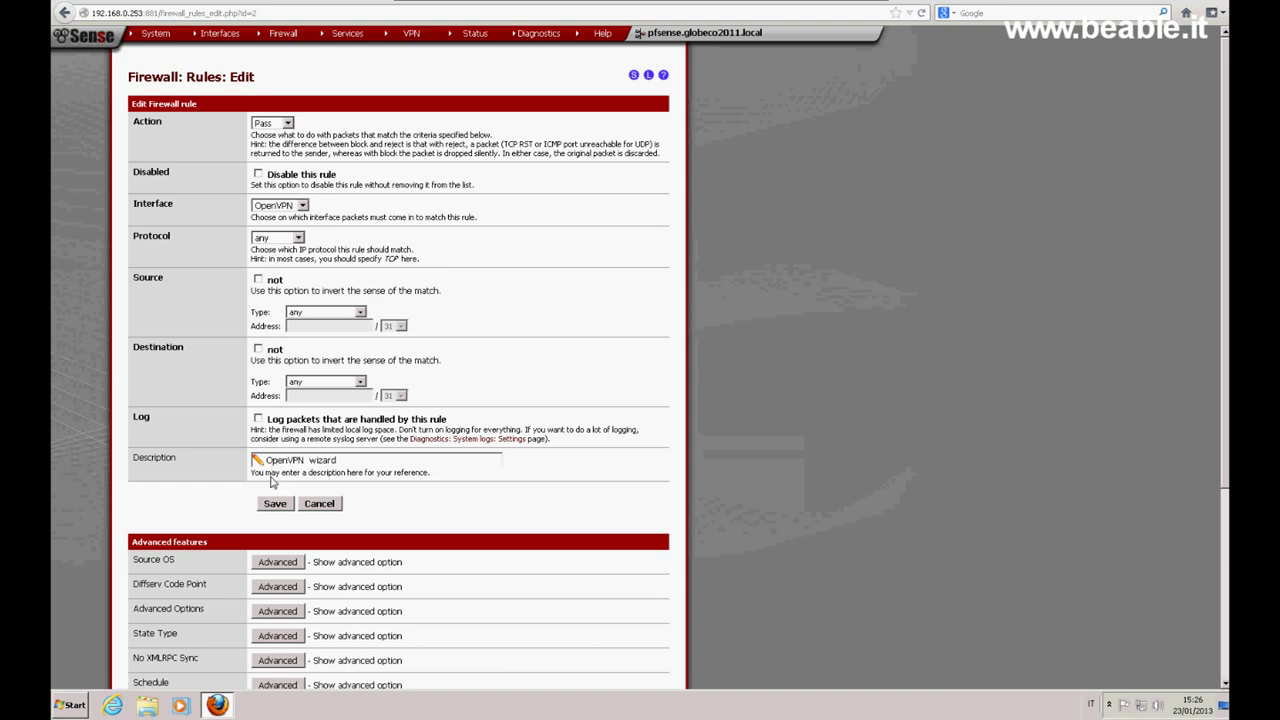
{"action": "left_click", "coordinate": [283, 505]}
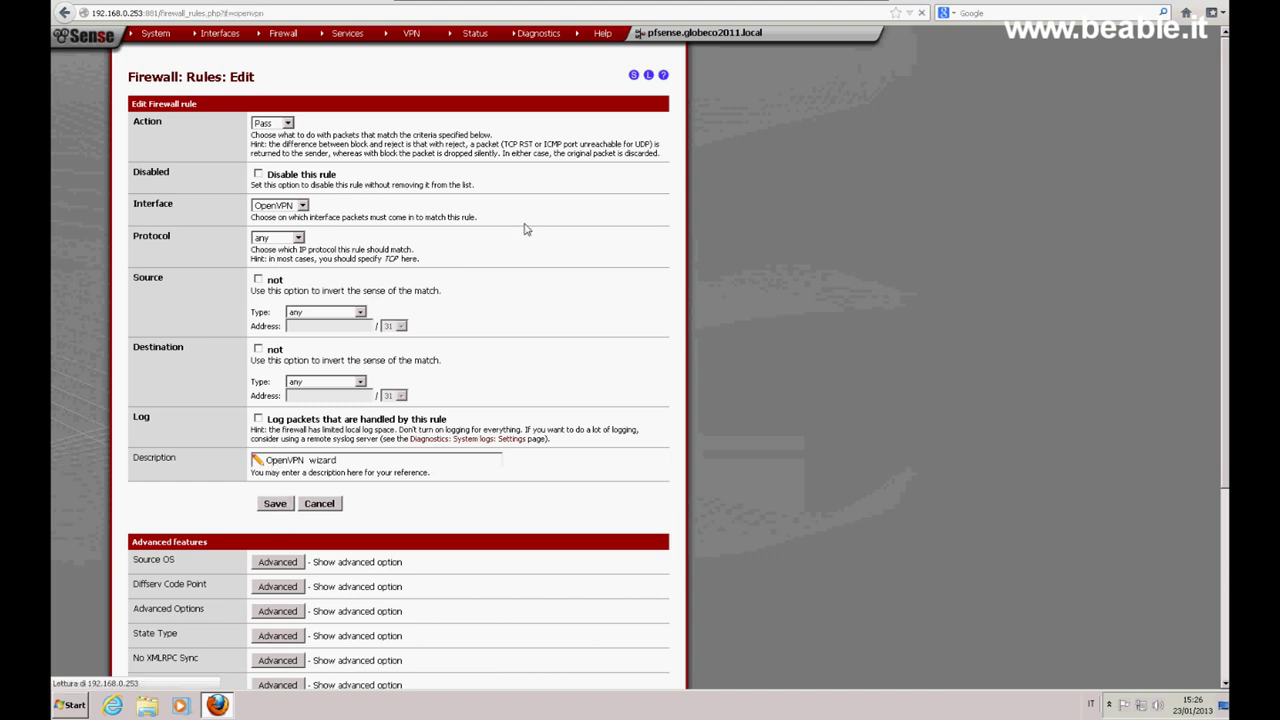
{"action": "left_click", "coordinate": [607, 125]}
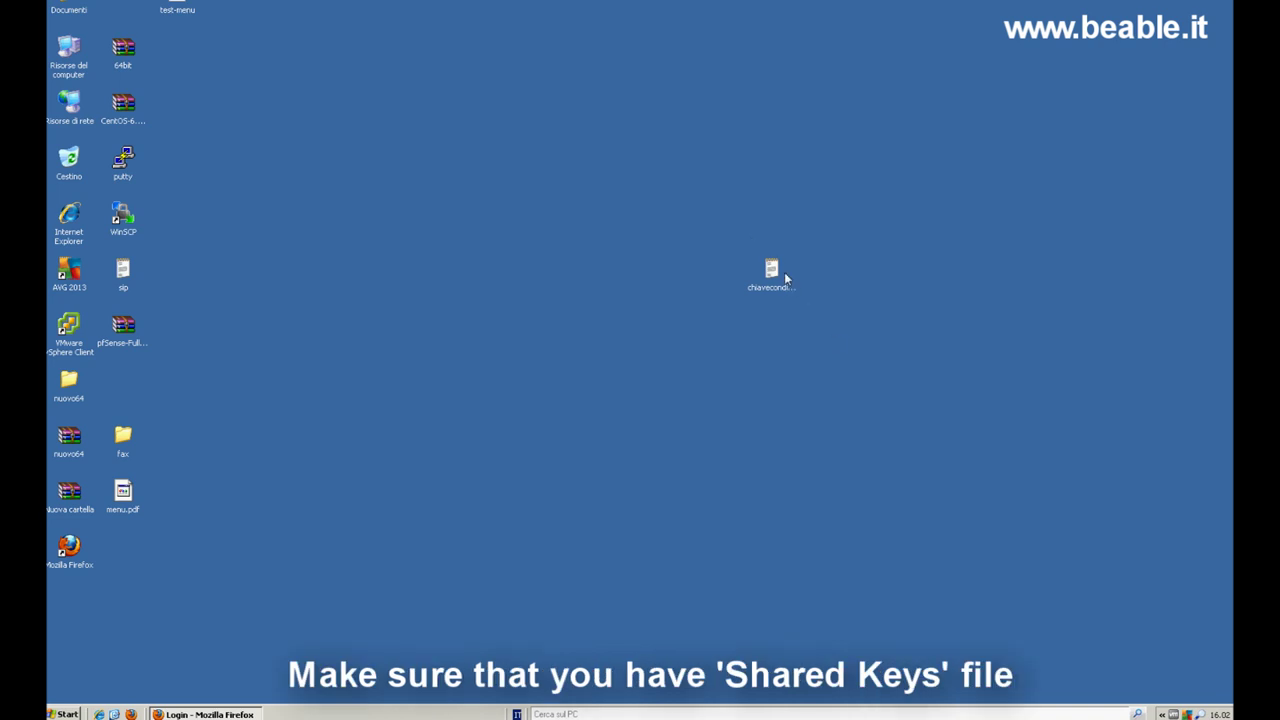
Open the chiavecondivisa text file from the desktop, copy its entire contents and close it.
{"action": "double_click", "coordinate": [771, 268]}
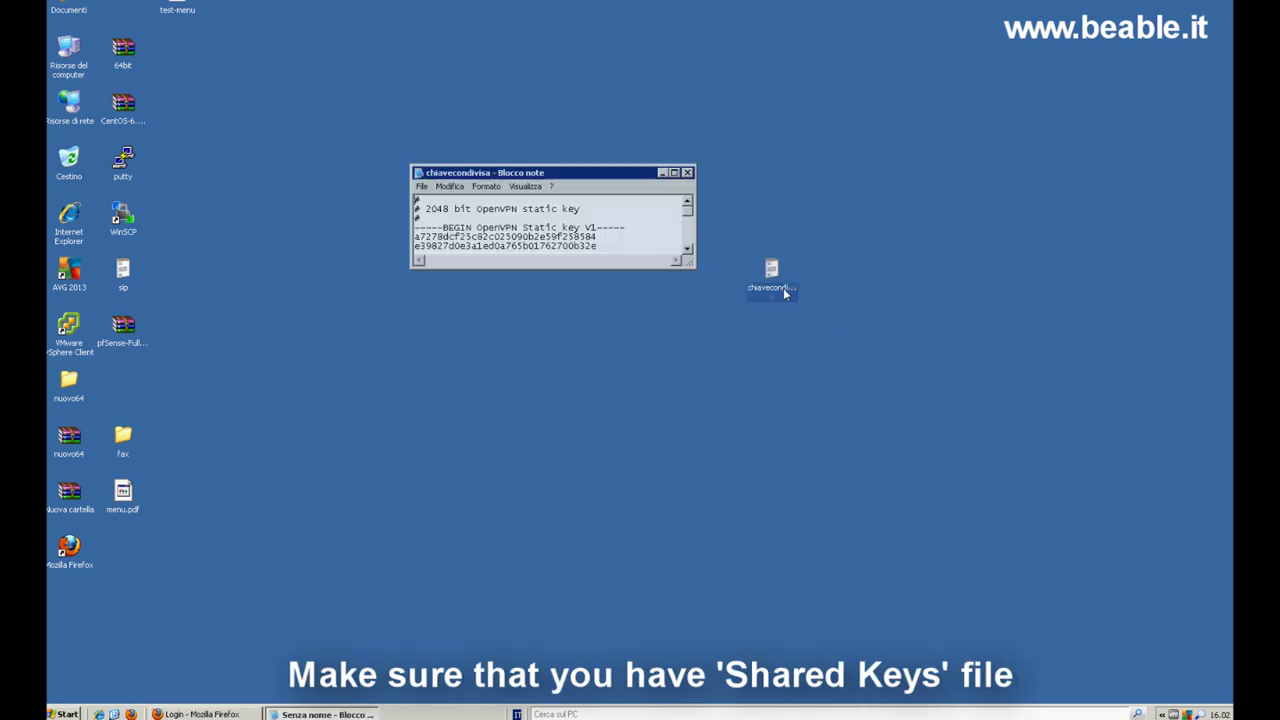
{"action": "left_click", "coordinate": [450, 186]}
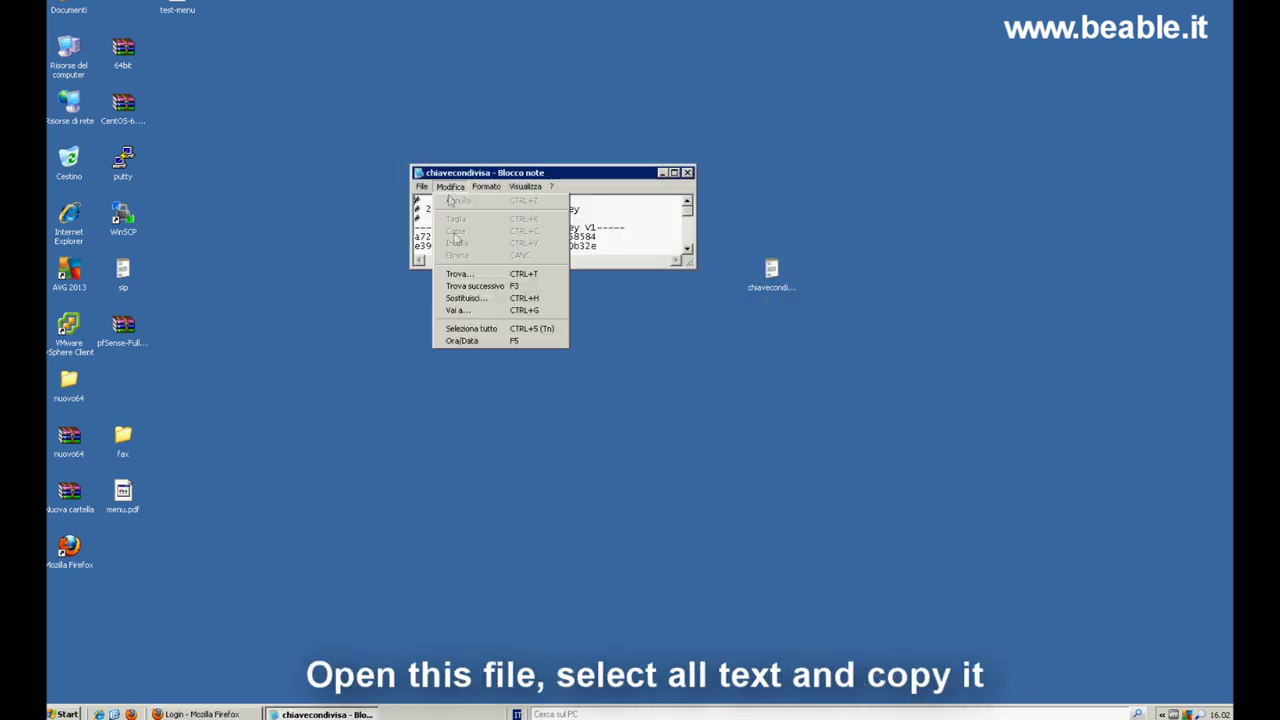
{"action": "left_click", "coordinate": [469, 329]}
{"action": "right_click", "coordinate": [500, 228]}
{"action": "left_click", "coordinate": [515, 257]}
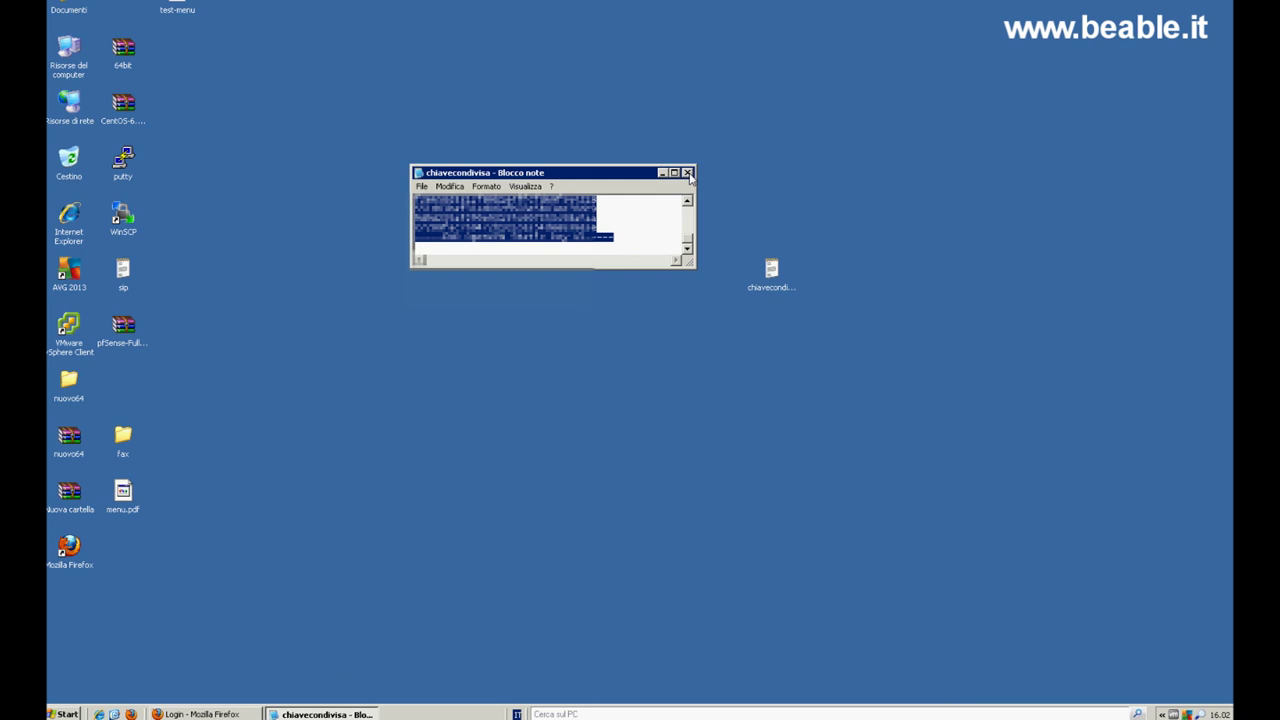
{"action": "left_click", "coordinate": [687, 173]}
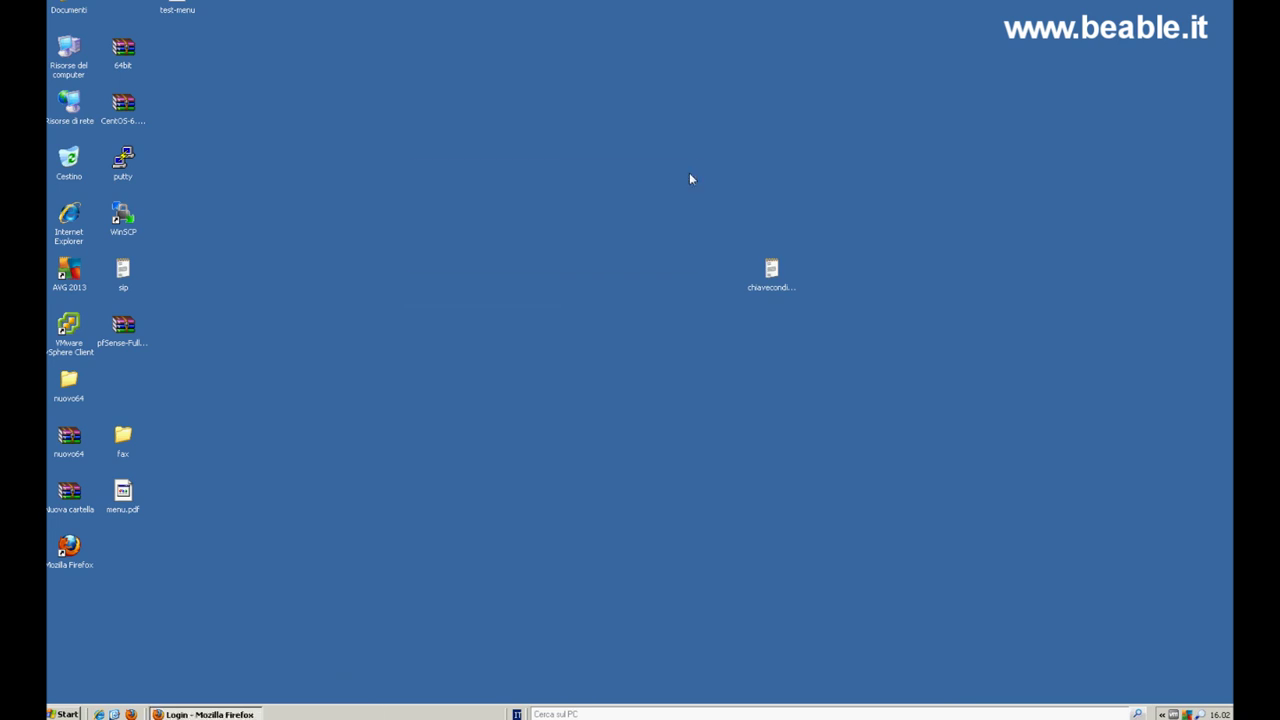
Switch to Firefox, log in to the secondary site's pfSense and look over the CPU type on the dashboard.
{"action": "key", "text": "alt+Tab"}
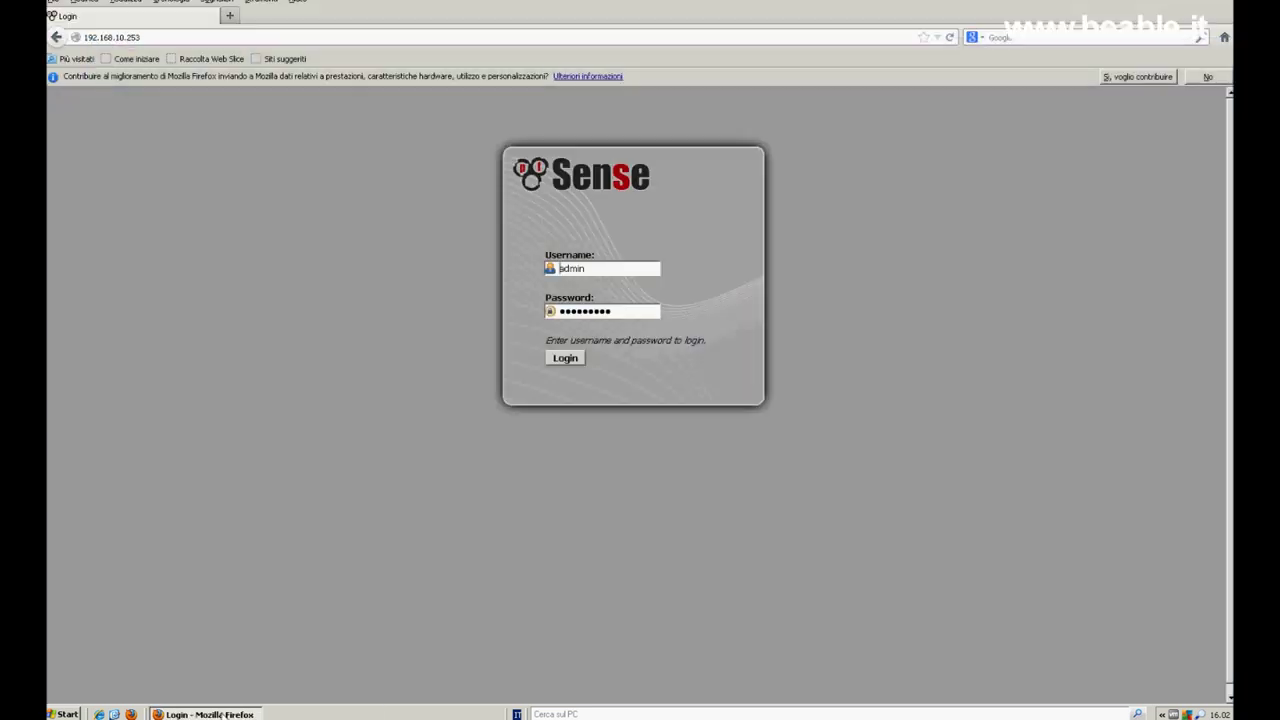
{"action": "left_click", "coordinate": [557, 364]}
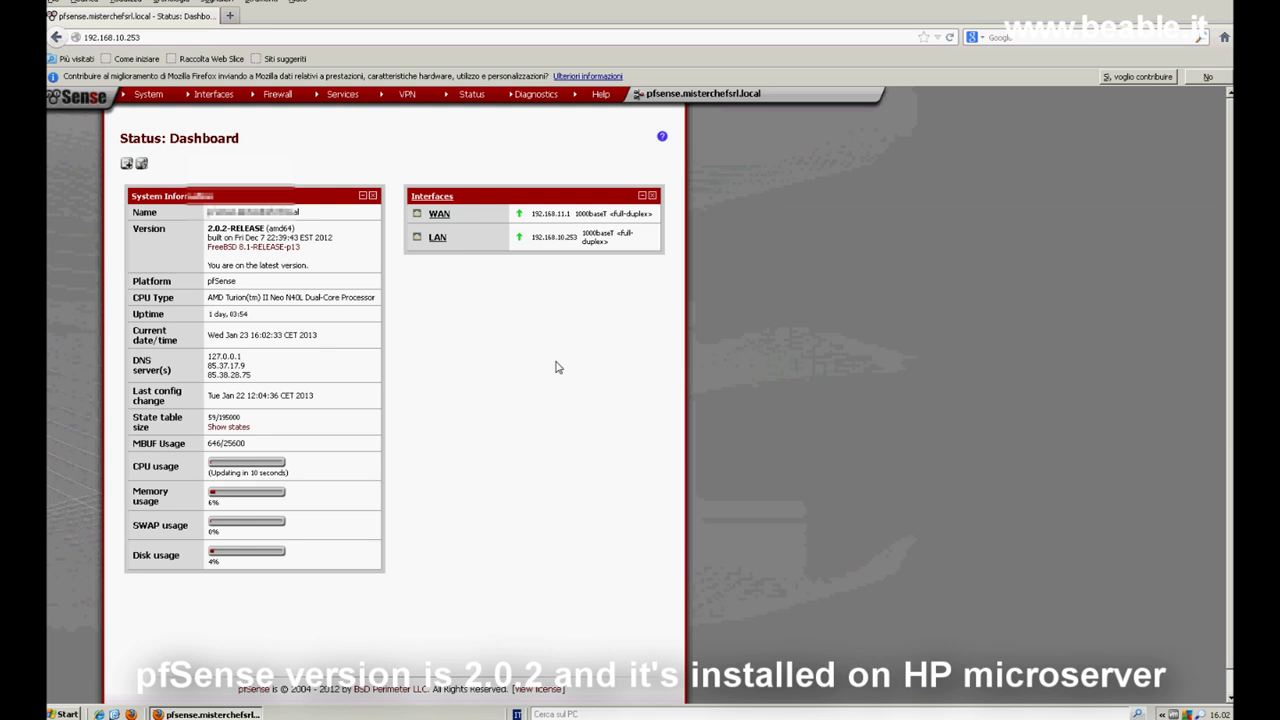
{"action": "left_click_drag", "start_coordinate": [209, 297], "coordinate": [375, 304]}
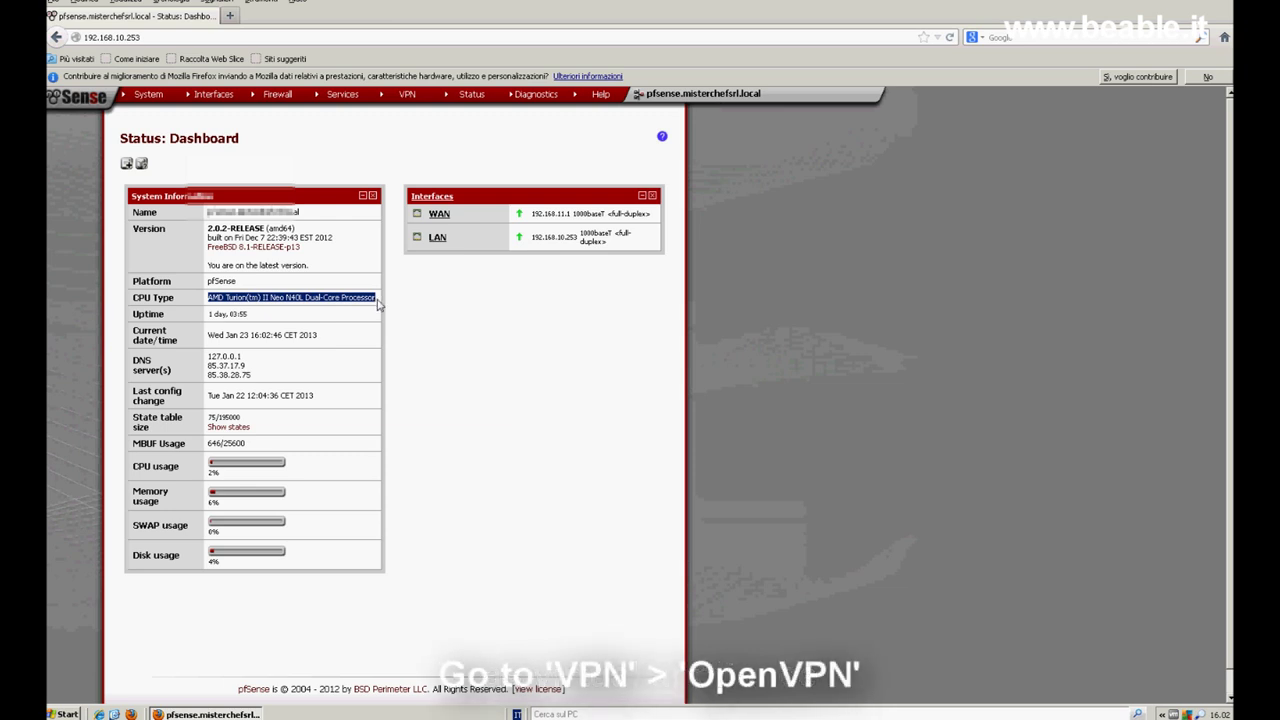
Open the existing OpenVPN client for editing and check its server host address and server port.
{"action": "mouse_move", "coordinate": [407, 96]}
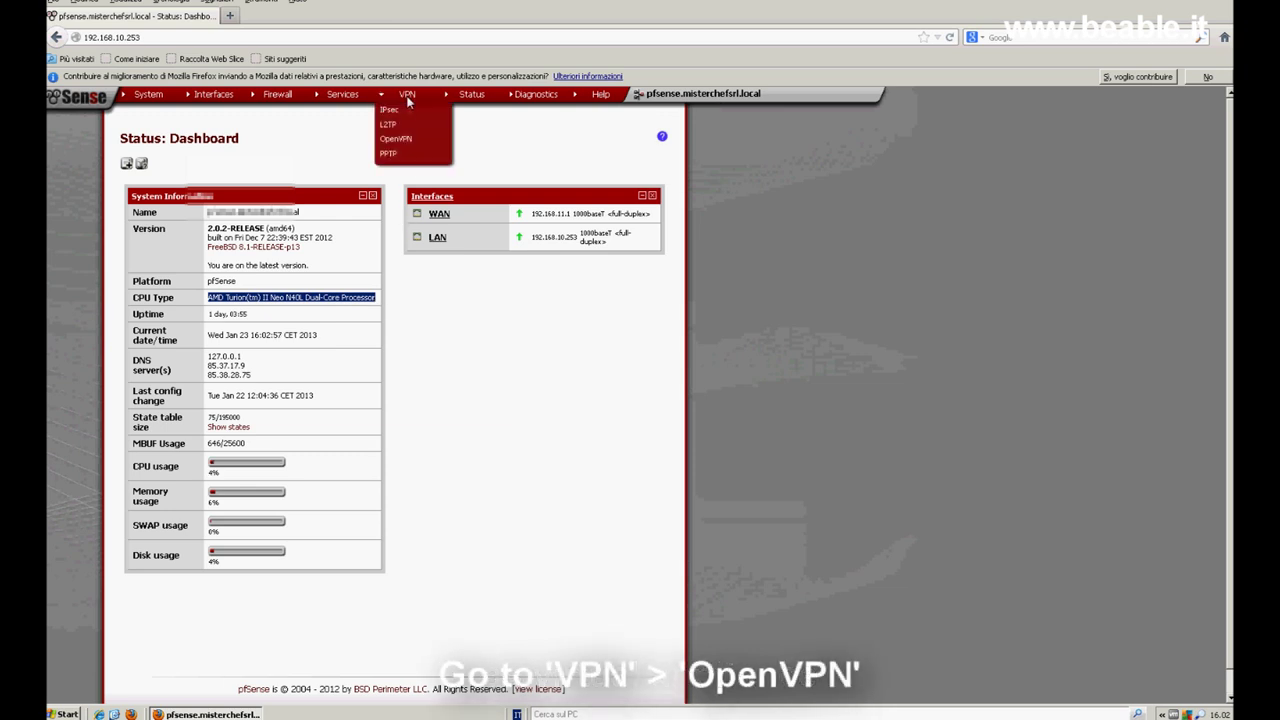
{"action": "left_click", "coordinate": [405, 140]}
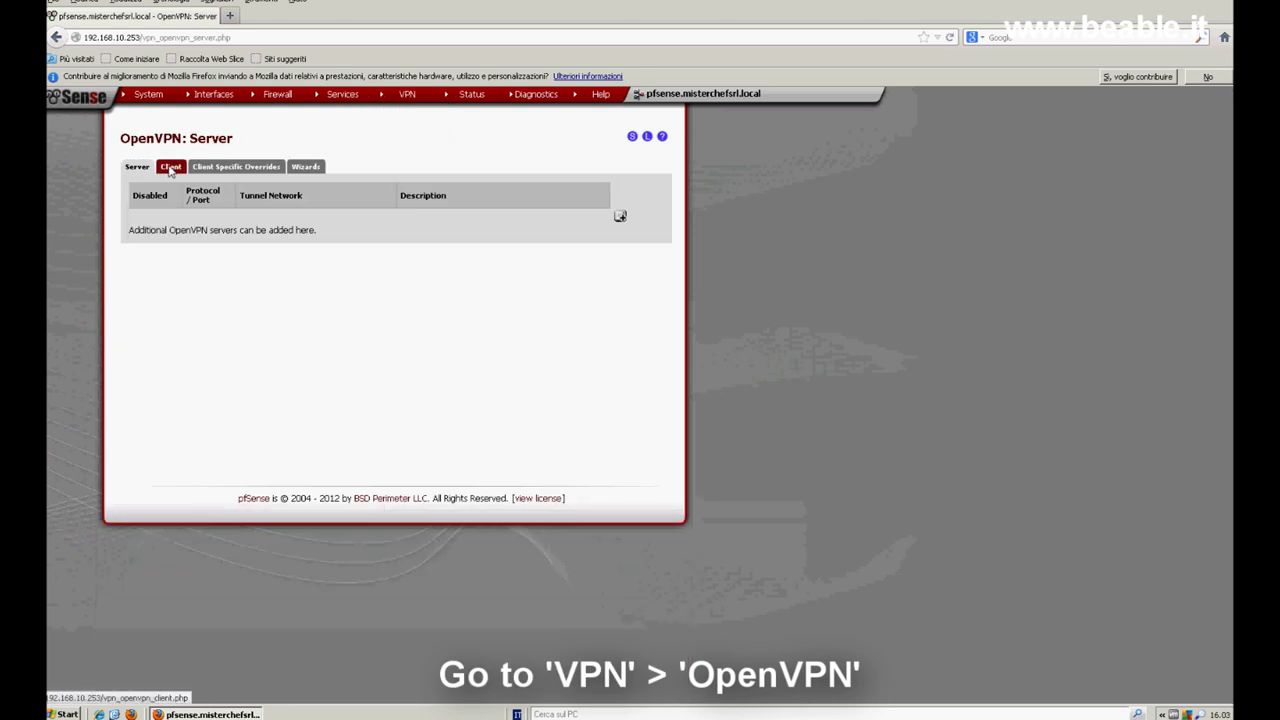
{"action": "left_click", "coordinate": [170, 168]}
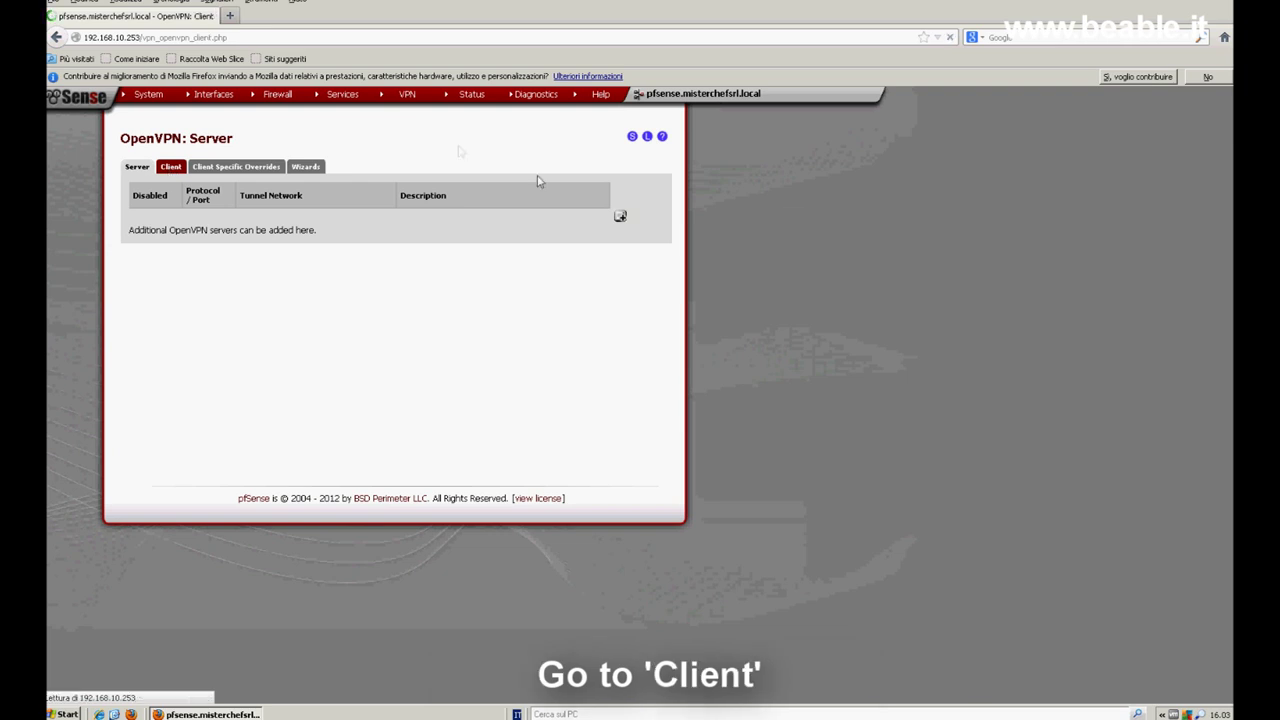
{"action": "left_click", "coordinate": [620, 208]}
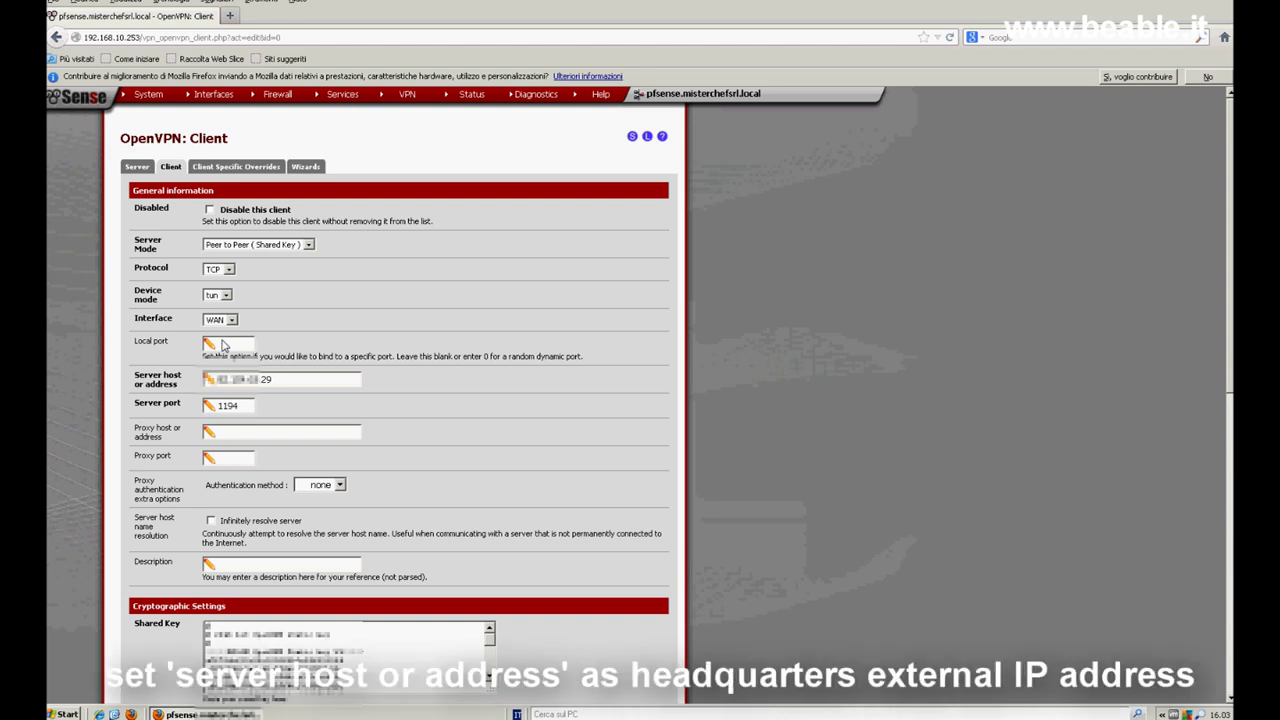
{"action": "left_click", "coordinate": [273, 384]}
{"action": "left_click_drag", "start_coordinate": [240, 407], "coordinate": [213, 410]}
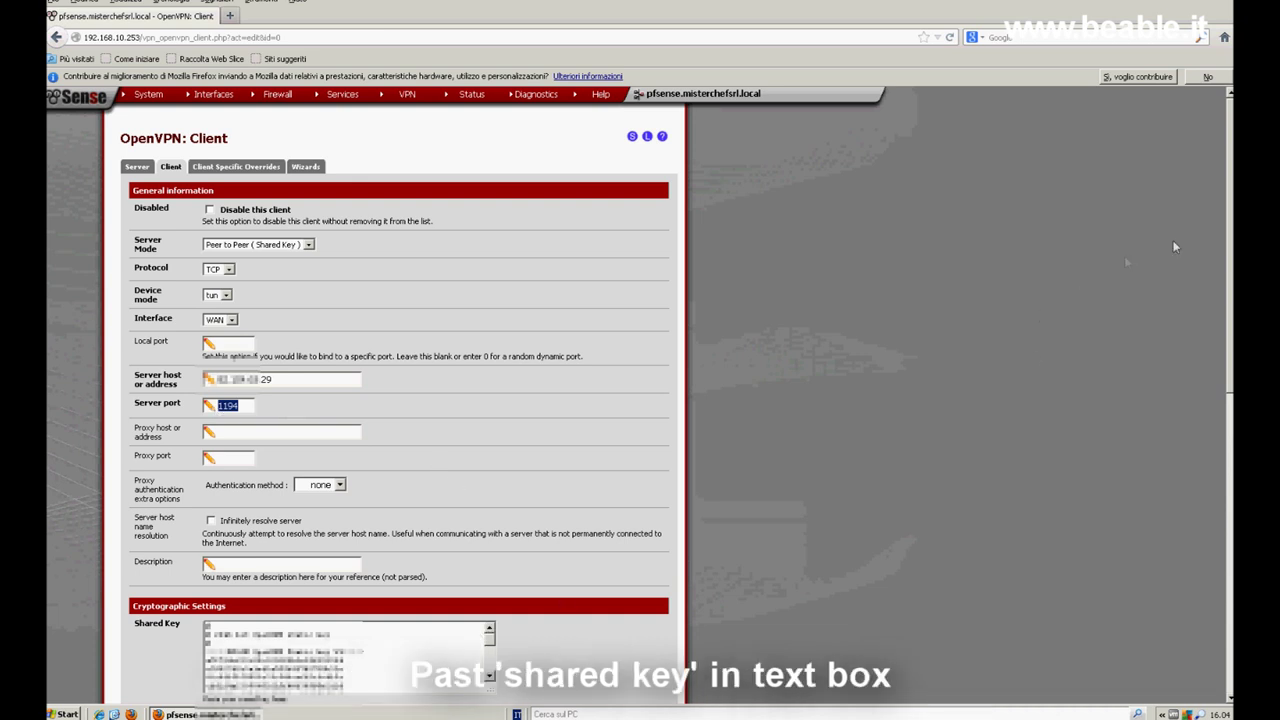
Paste the copied key into the Shared Key field of the client's cryptographic settings.
{"action": "scroll", "coordinate": [1230, 250], "scroll_direction": "down", "scroll_amount": 1}
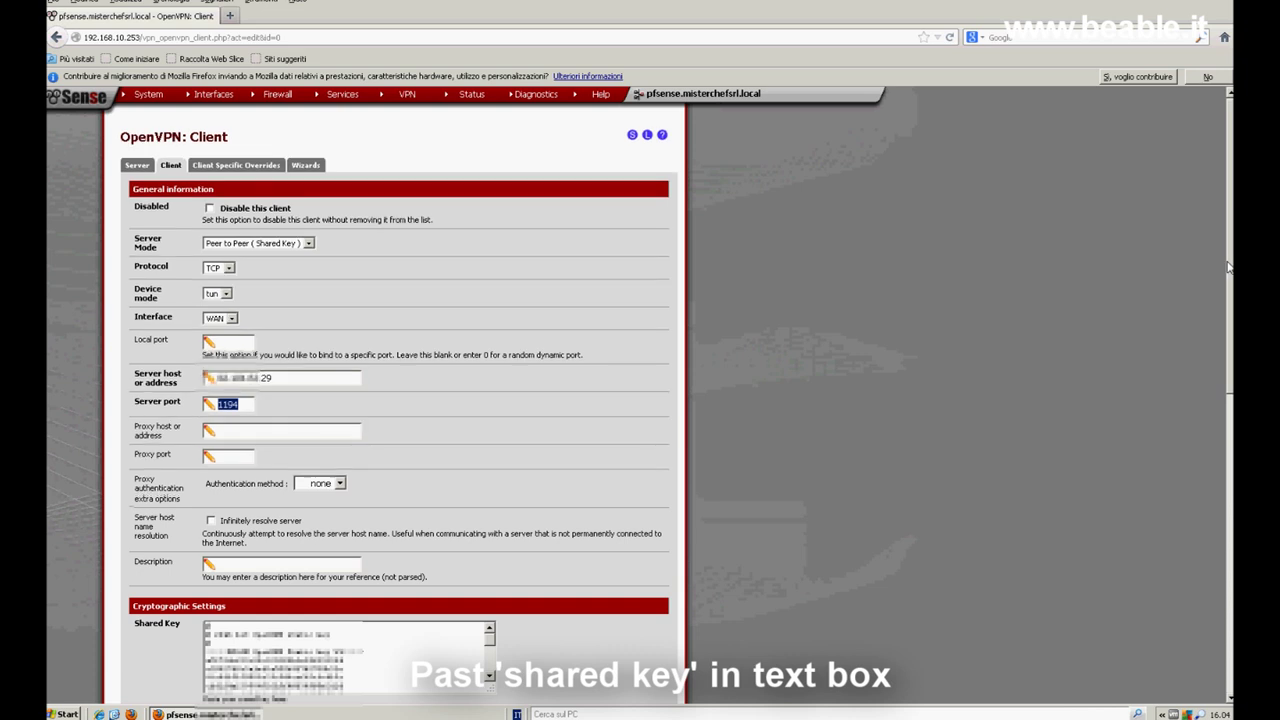
{"action": "scroll", "coordinate": [292, 362], "scroll_direction": "down", "scroll_amount": 2}
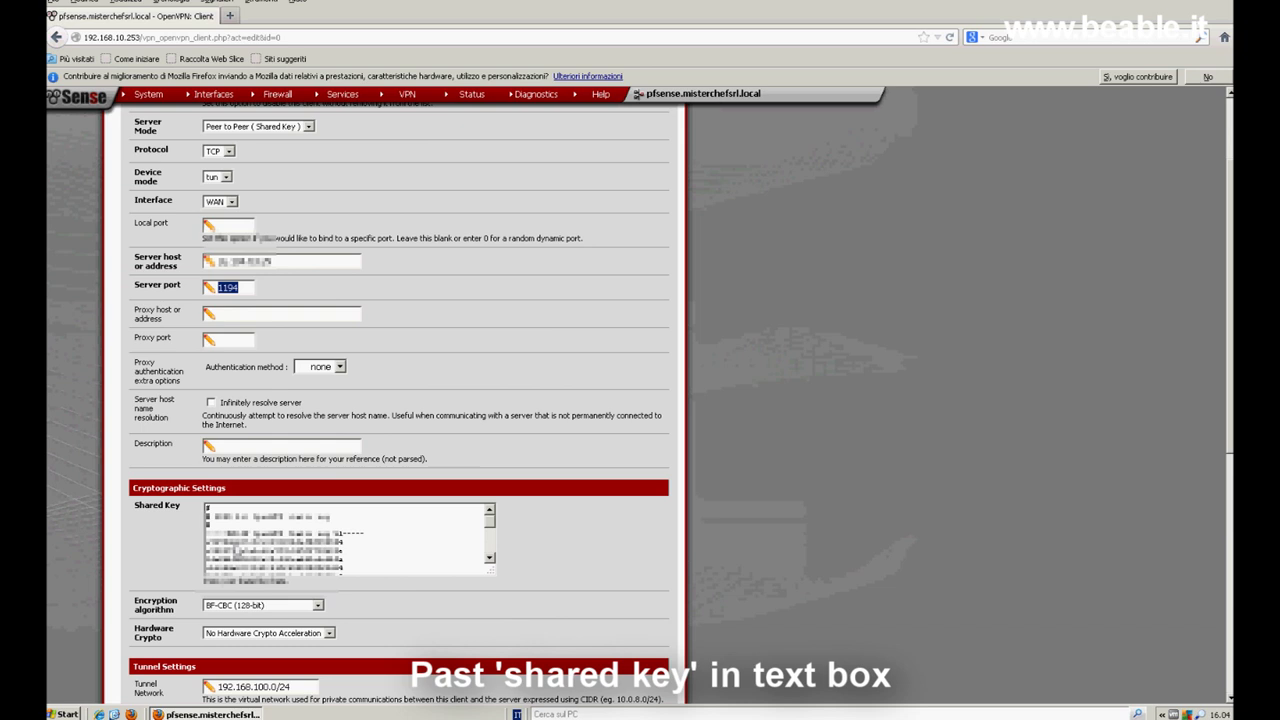
{"action": "right_click", "coordinate": [240, 517]}
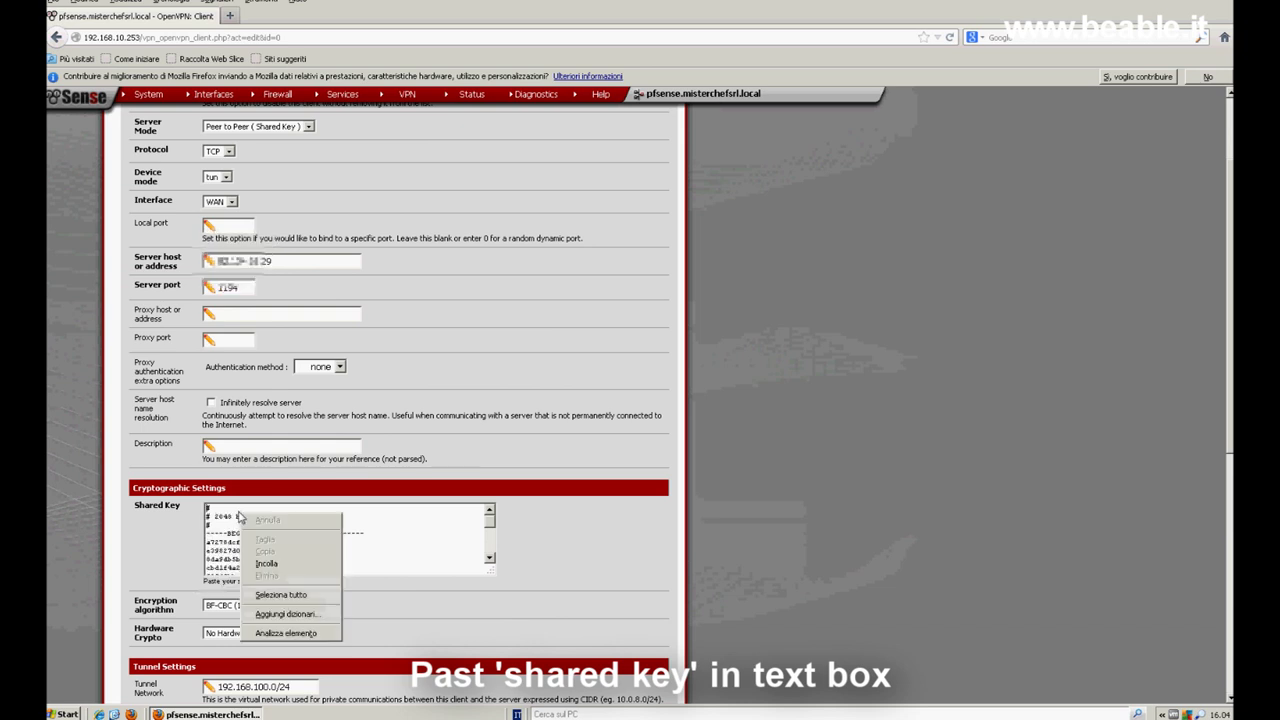
{"action": "left_click", "coordinate": [278, 566]}
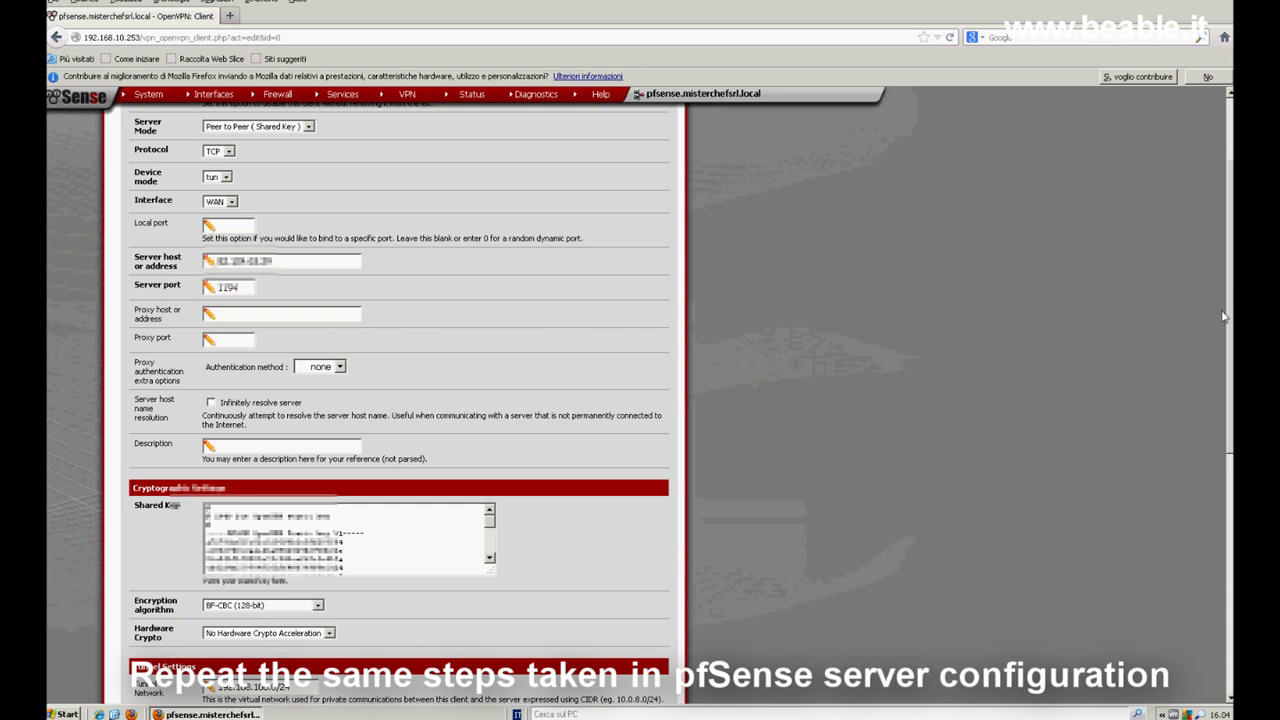
Check the Tunnel Network in the client's tunnel settings and save the OpenVPN client.
{"action": "scroll", "coordinate": [1230, 322], "scroll_direction": "down", "scroll_amount": 1}
{"action": "scroll", "coordinate": [1231, 322], "scroll_direction": "down", "scroll_amount": 1}
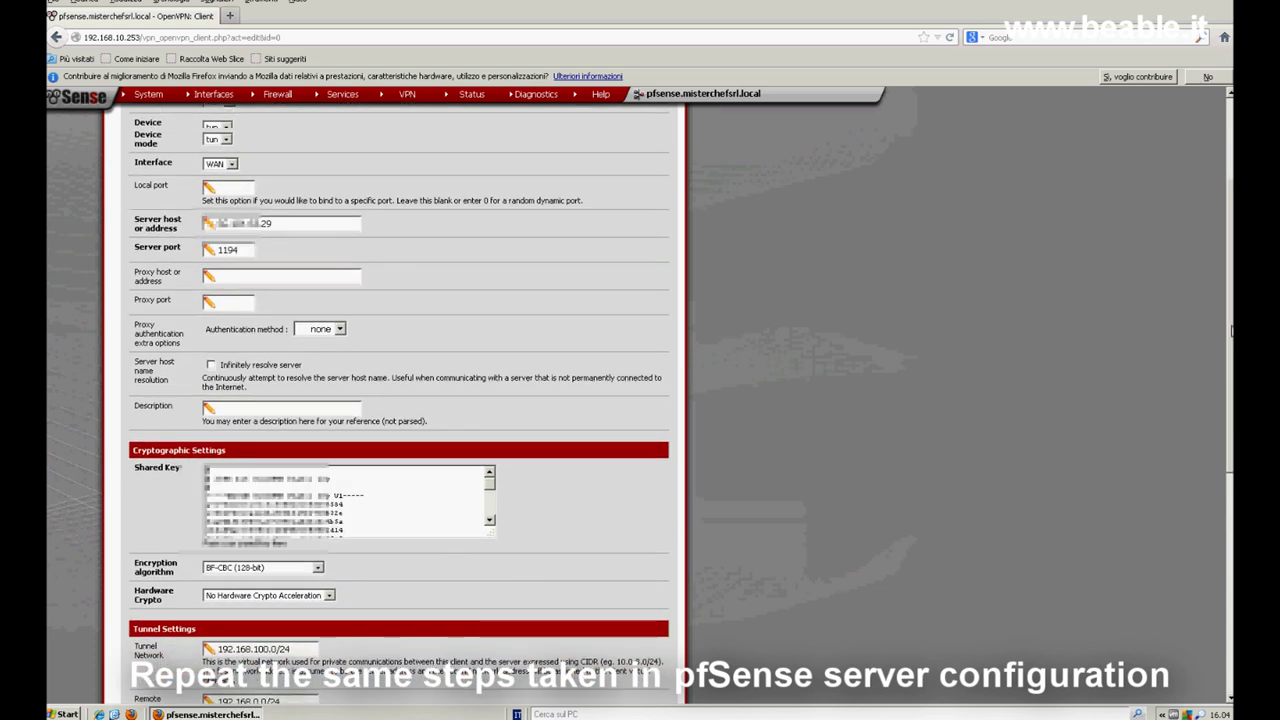
{"action": "scroll", "coordinate": [1231, 330], "scroll_direction": "down", "scroll_amount": 3}
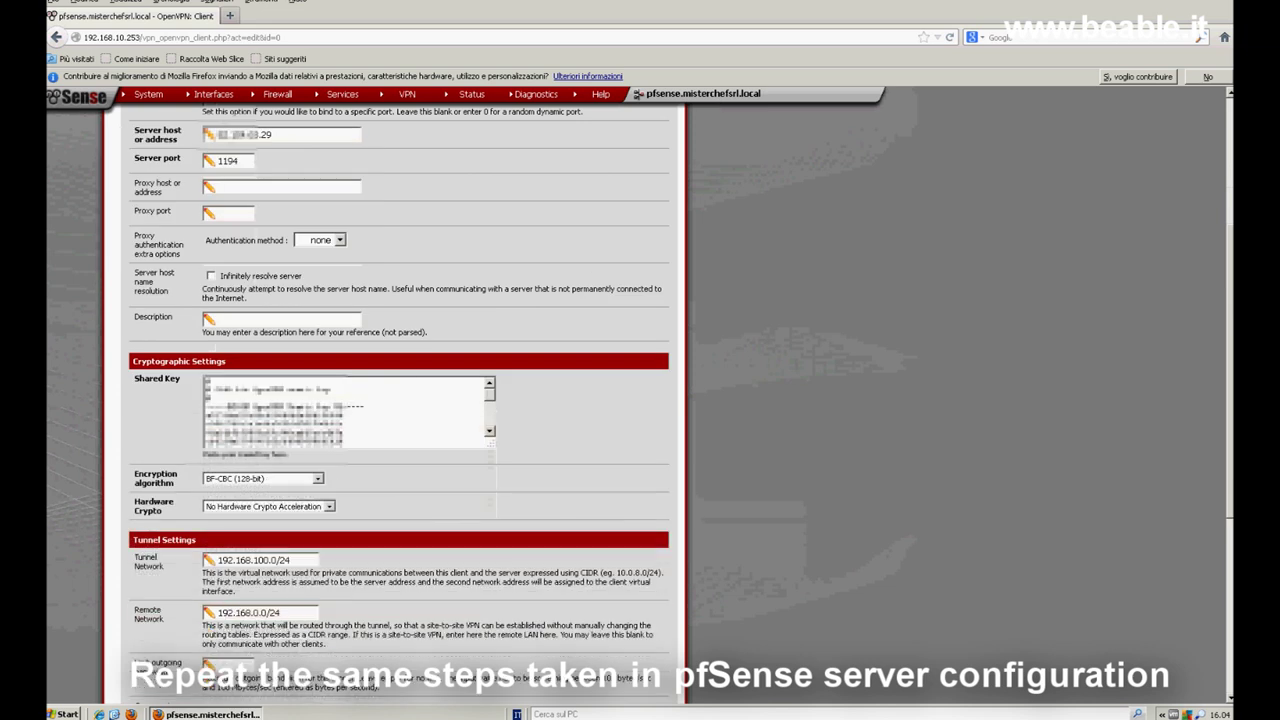
{"action": "scroll", "coordinate": [481, 421], "scroll_direction": "down", "scroll_amount": 4}
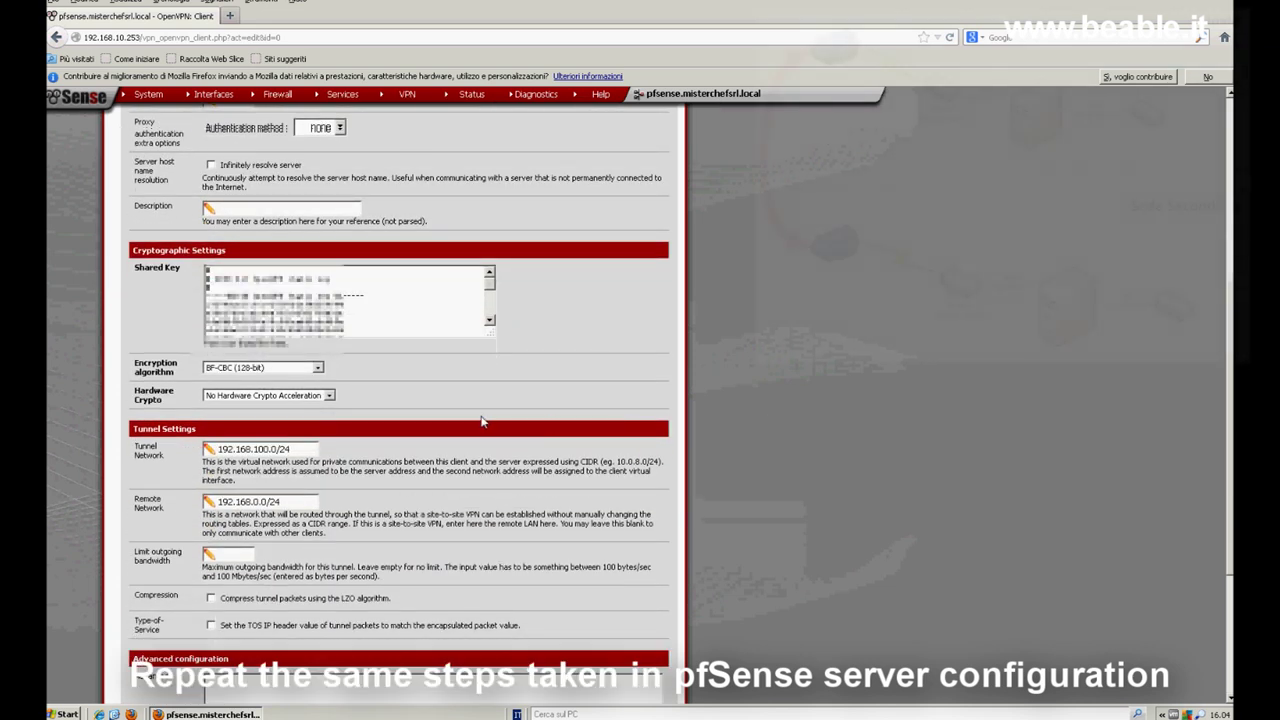
{"action": "double_click", "coordinate": [284, 448]}
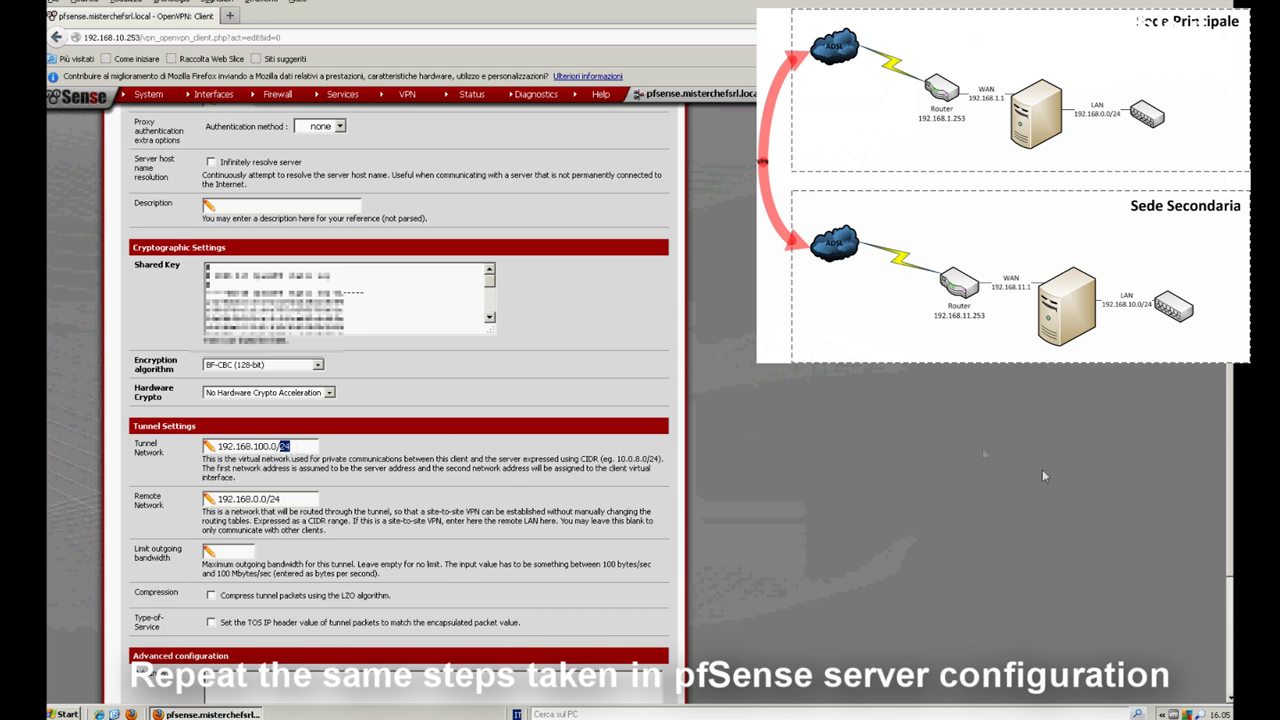
{"action": "scroll", "coordinate": [1220, 600], "scroll_direction": "down", "scroll_amount": 5}
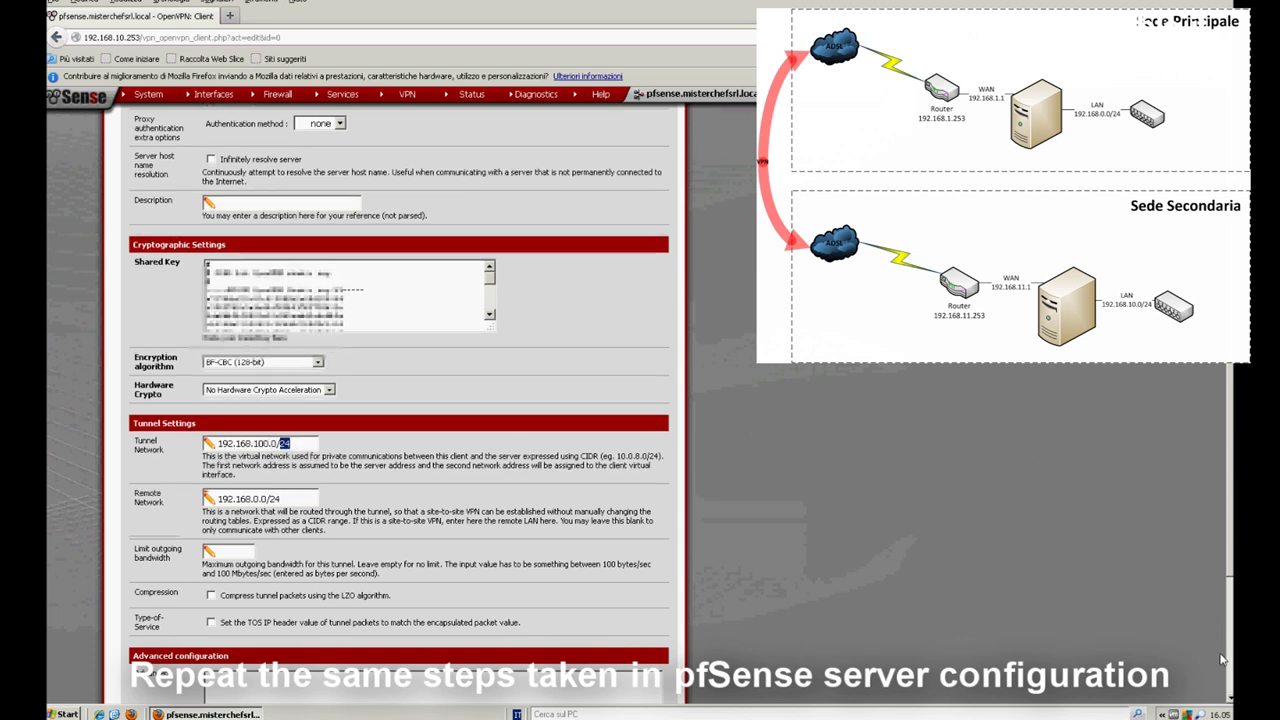
{"action": "left_click", "coordinate": [221, 562]}
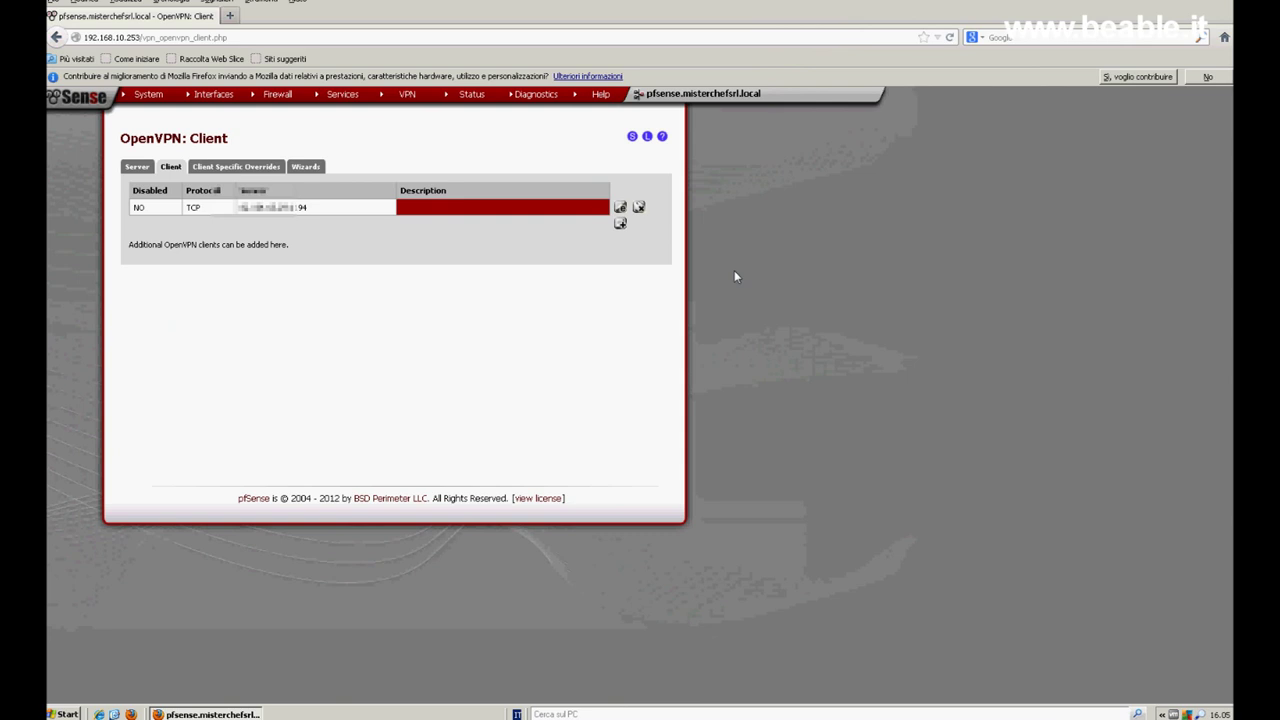
Open the existing pass rule among the OpenVPN firewall rules for editing.
{"action": "mouse_move", "coordinate": [281, 95]}
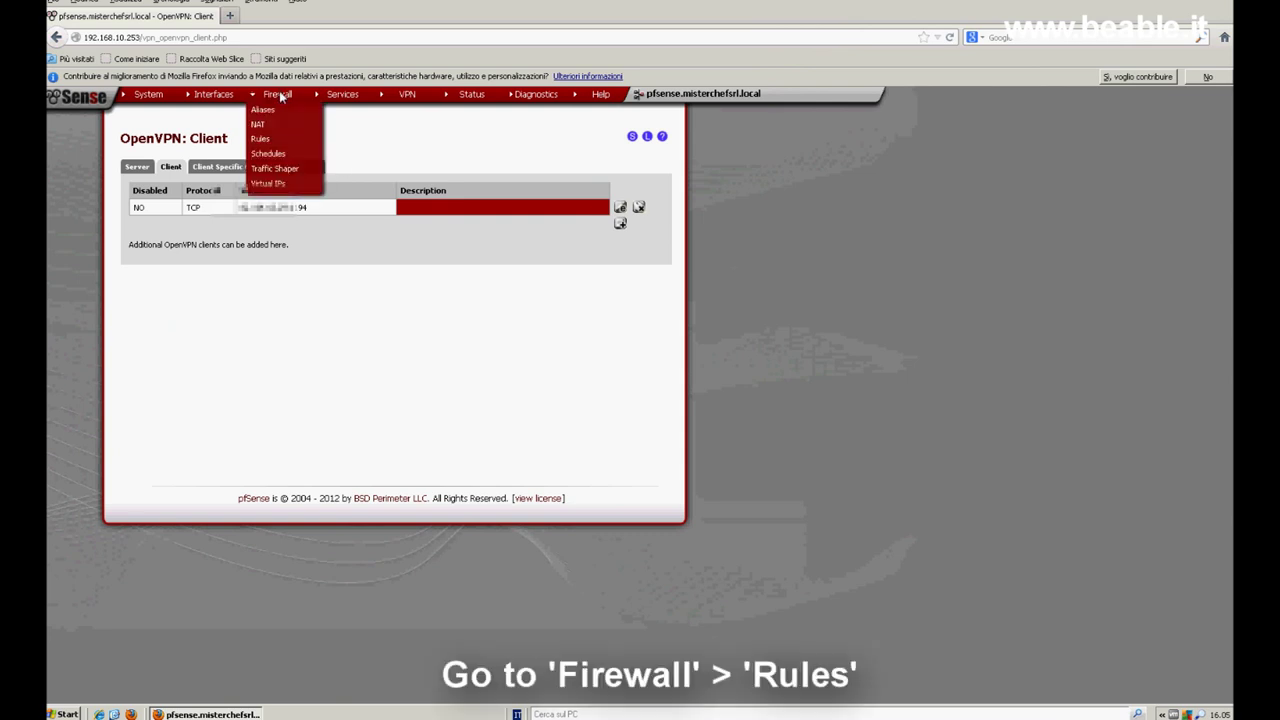
{"action": "left_click", "coordinate": [269, 145]}
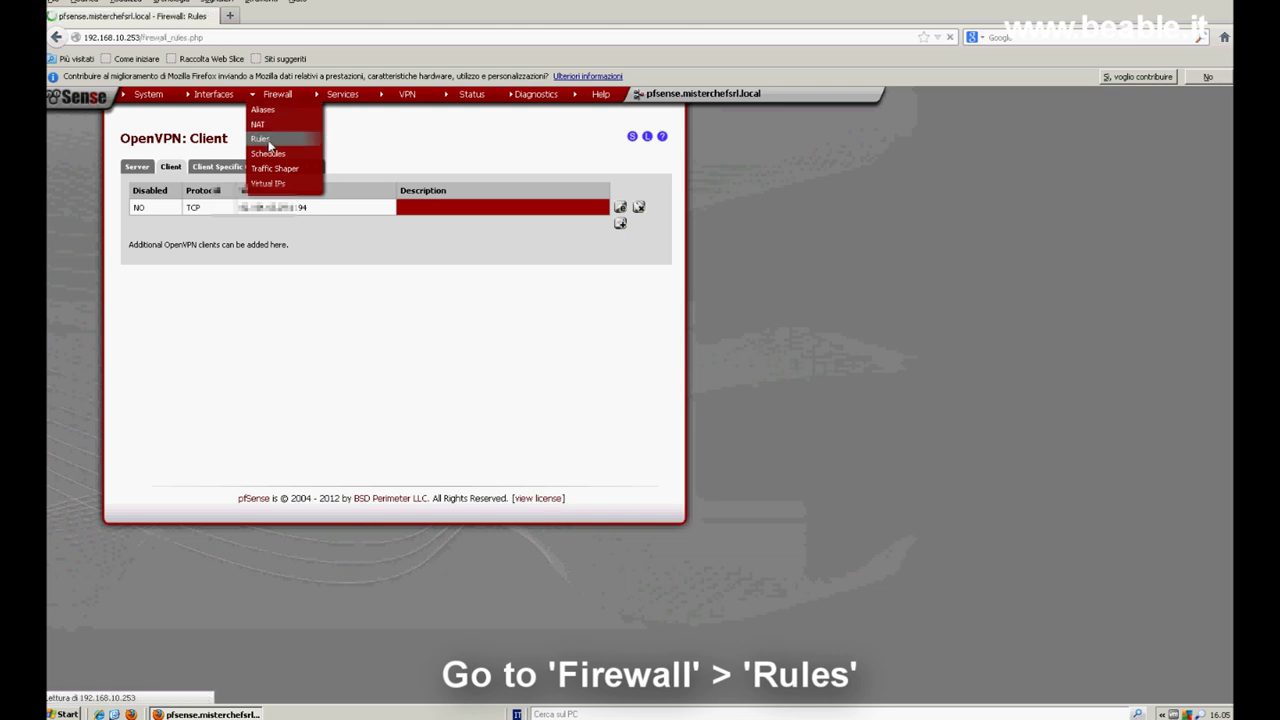
{"action": "left_click", "coordinate": [254, 167]}
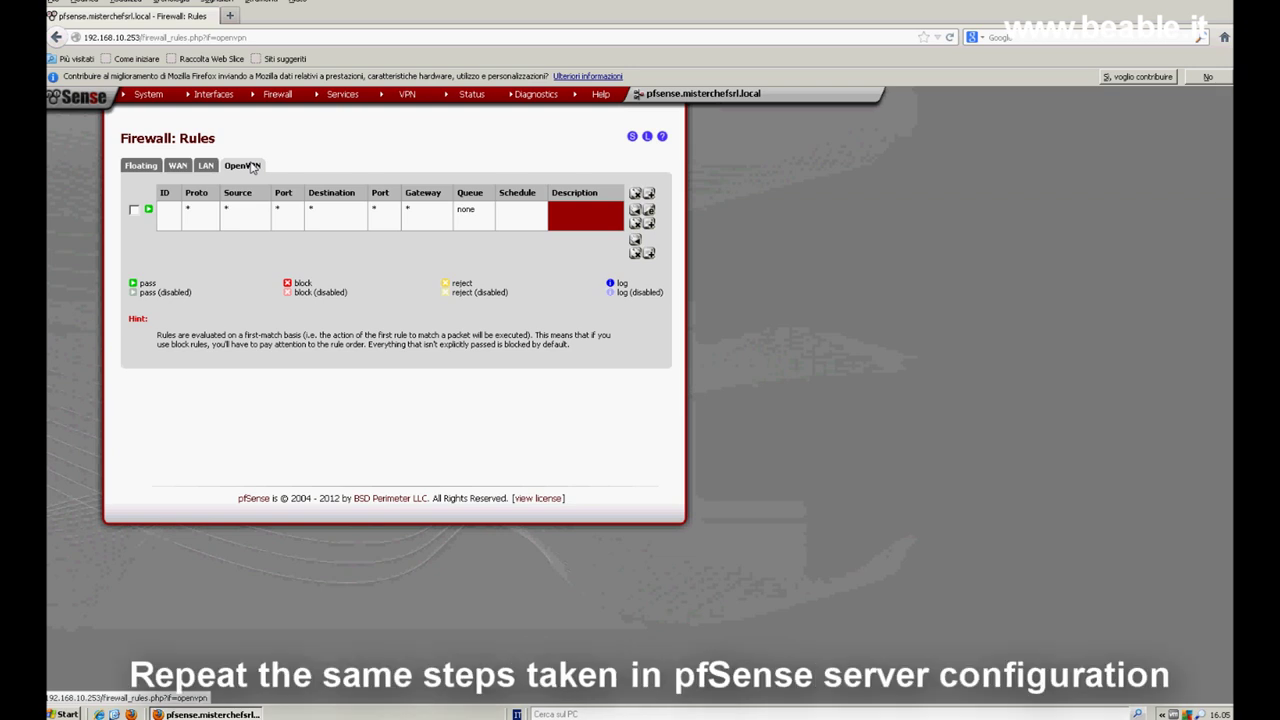
{"action": "left_click", "coordinate": [647, 211]}
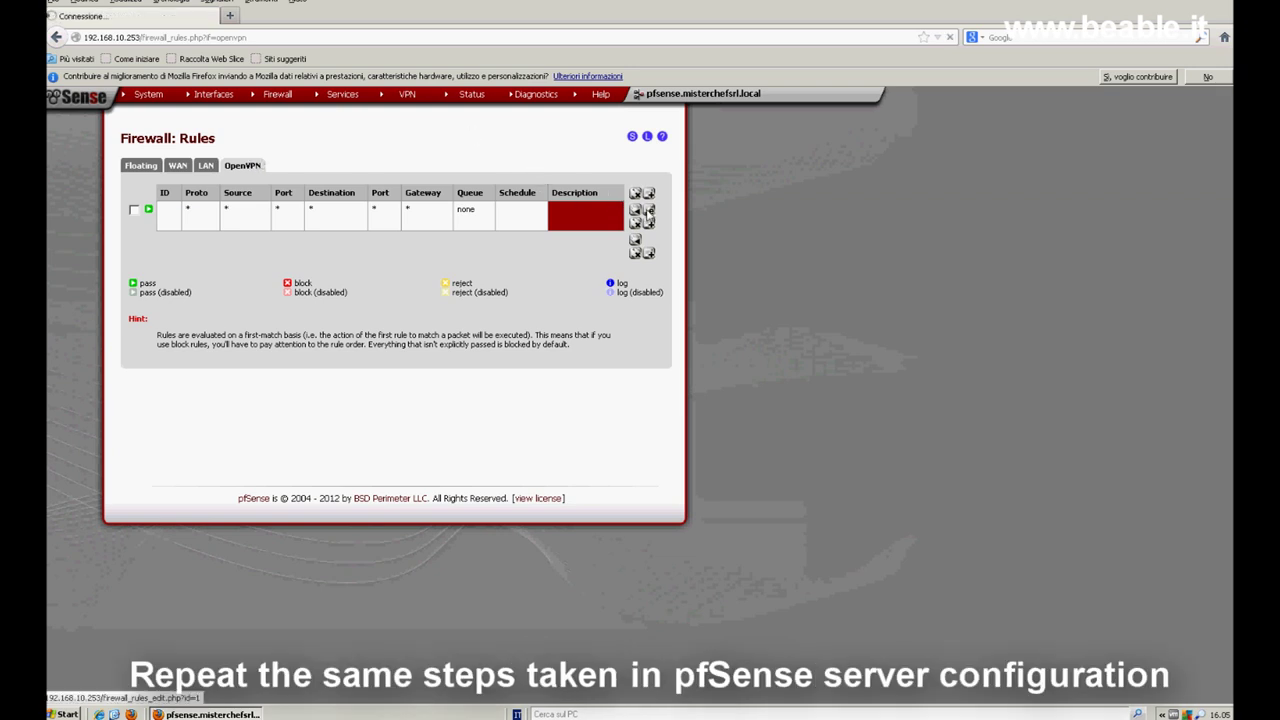